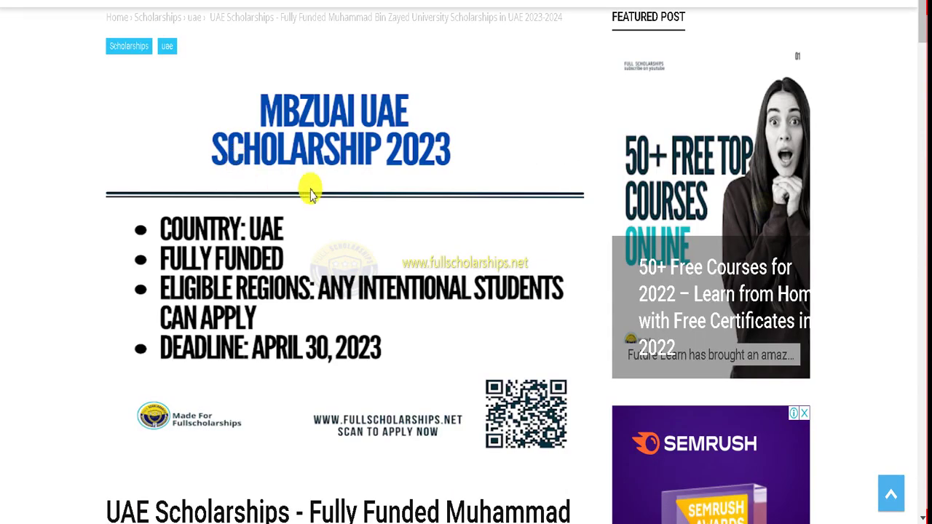
Scroll down through the MBZUAI UAE scholarship article on kashmirlook.com and back up
{"action": "scroll", "coordinate": [349, 268], "scroll_direction": "down", "scroll_amount": 2}
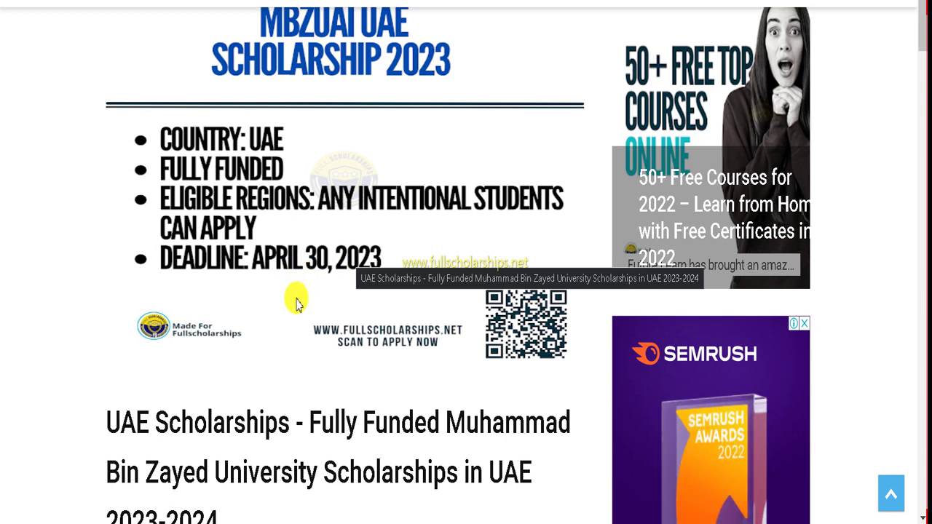
{"action": "scroll", "coordinate": [339, 312], "scroll_direction": "down", "scroll_amount": 2}
{"action": "scroll", "coordinate": [339, 316], "scroll_direction": "up", "scroll_amount": 2}
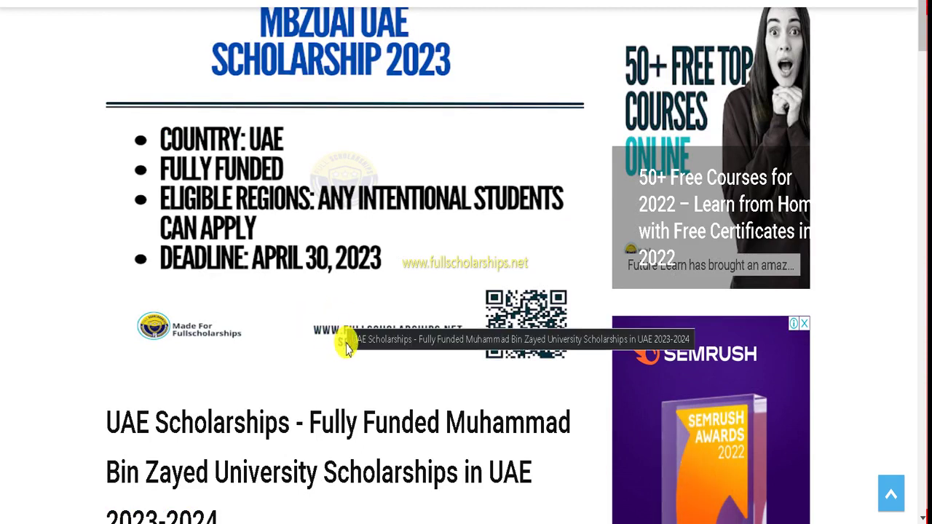
{"action": "scroll", "coordinate": [347, 343], "scroll_direction": "down", "scroll_amount": 3}
{"action": "scroll", "coordinate": [348, 350], "scroll_direction": "down", "scroll_amount": 2}
{"action": "scroll", "coordinate": [344, 351], "scroll_direction": "down", "scroll_amount": 1}
{"action": "scroll", "coordinate": [344, 350], "scroll_direction": "down", "scroll_amount": 2}
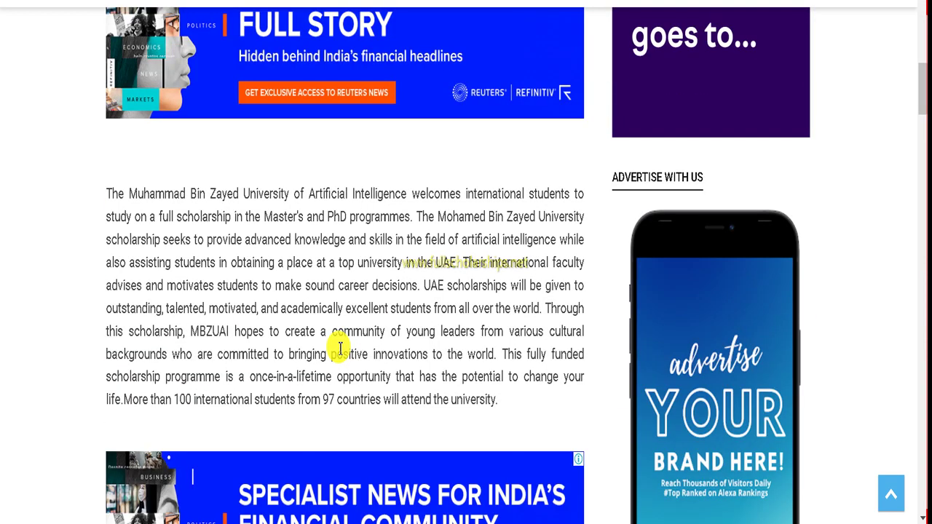
{"action": "scroll", "coordinate": [340, 349], "scroll_direction": "down", "scroll_amount": 1}
{"action": "scroll", "coordinate": [339, 348], "scroll_direction": "down", "scroll_amount": 2}
{"action": "scroll", "coordinate": [339, 344], "scroll_direction": "down", "scroll_amount": 1}
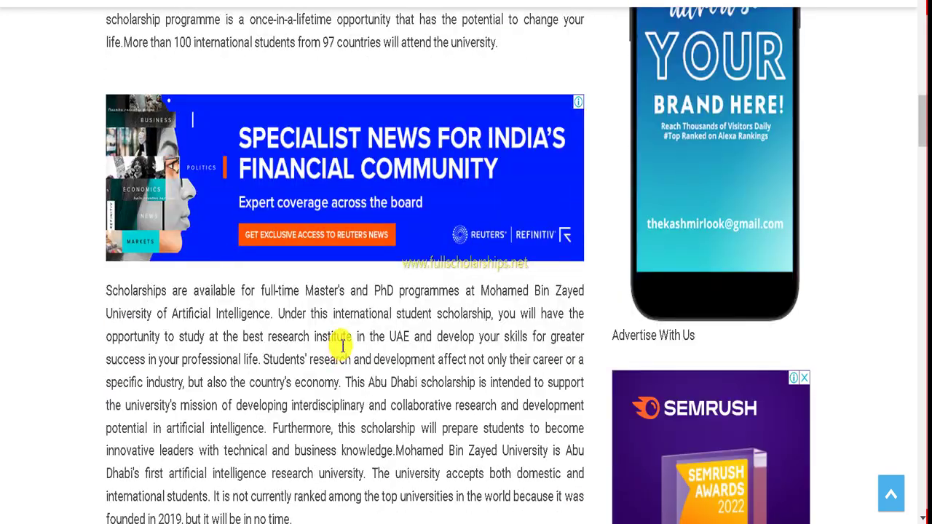
{"action": "scroll", "coordinate": [342, 345], "scroll_direction": "down", "scroll_amount": 1}
{"action": "scroll", "coordinate": [342, 343], "scroll_direction": "down", "scroll_amount": 1}
{"action": "scroll", "coordinate": [340, 342], "scroll_direction": "down", "scroll_amount": 2}
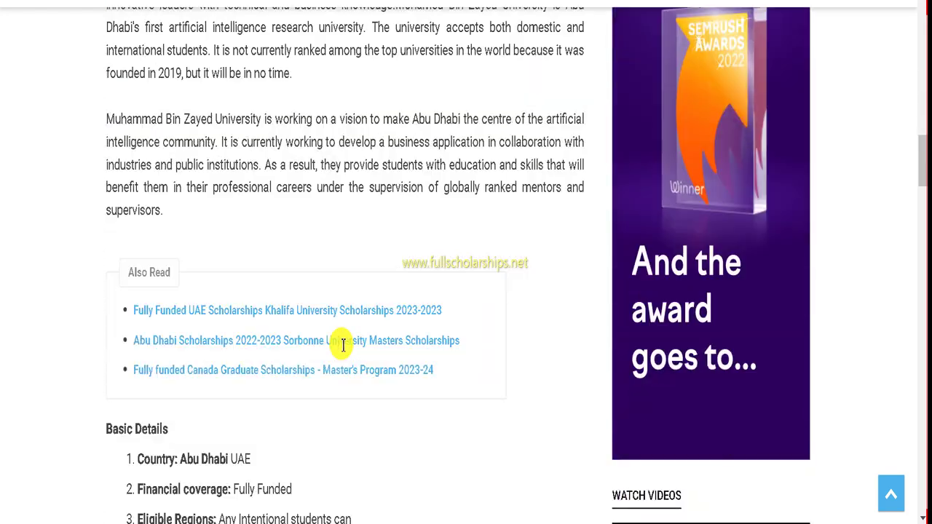
{"action": "scroll", "coordinate": [342, 346], "scroll_direction": "down", "scroll_amount": 3}
{"action": "scroll", "coordinate": [357, 314], "scroll_direction": "up", "scroll_amount": 3}
{"action": "scroll", "coordinate": [437, 146], "scroll_direction": "up", "scroll_amount": 3}
{"action": "scroll", "coordinate": [506, 110], "scroll_direction": "up", "scroll_amount": 4}
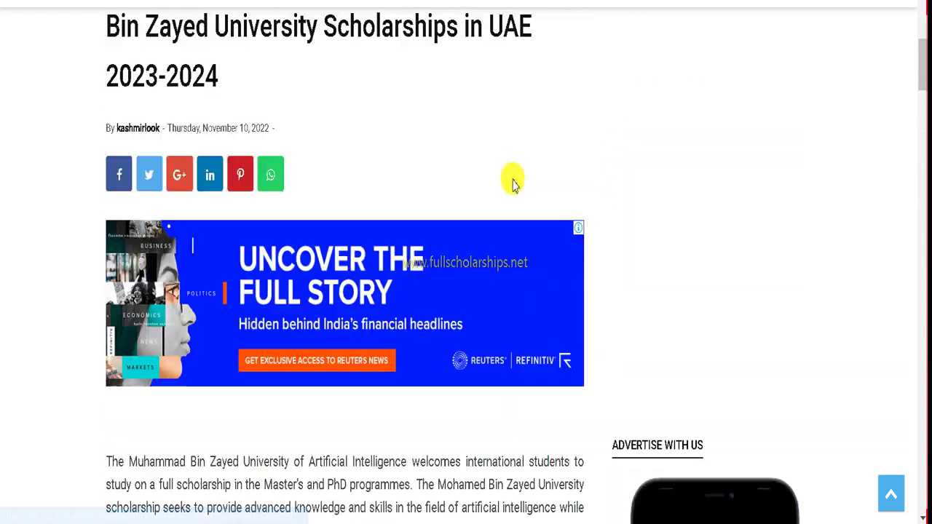
{"action": "scroll", "coordinate": [512, 175], "scroll_direction": "up", "scroll_amount": 4}
{"action": "scroll", "coordinate": [553, 146], "scroll_direction": "down", "scroll_amount": 2}
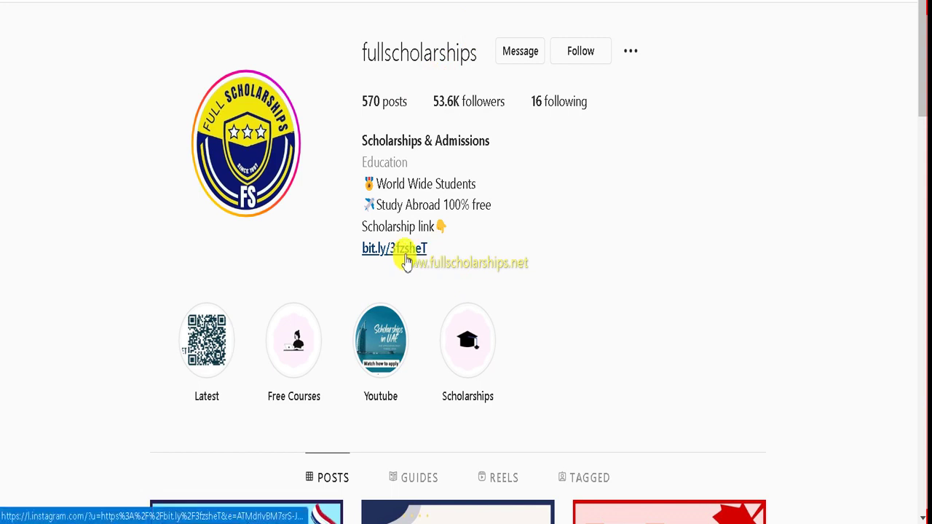
{"action": "scroll", "coordinate": [407, 262], "scroll_direction": "down", "scroll_amount": 3}
{"action": "scroll", "coordinate": [590, 390], "scroll_direction": "down", "scroll_amount": 1}
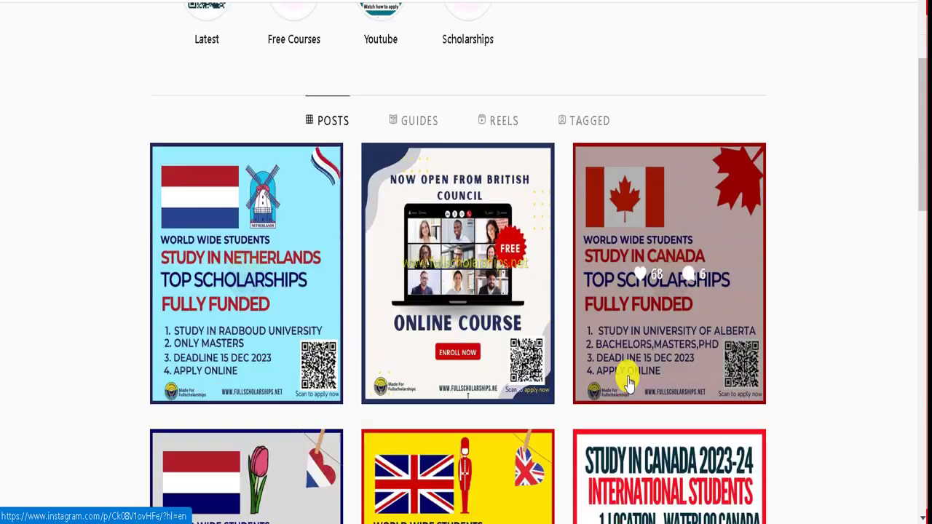
{"action": "scroll", "coordinate": [469, 233], "scroll_direction": "up", "scroll_amount": 4}
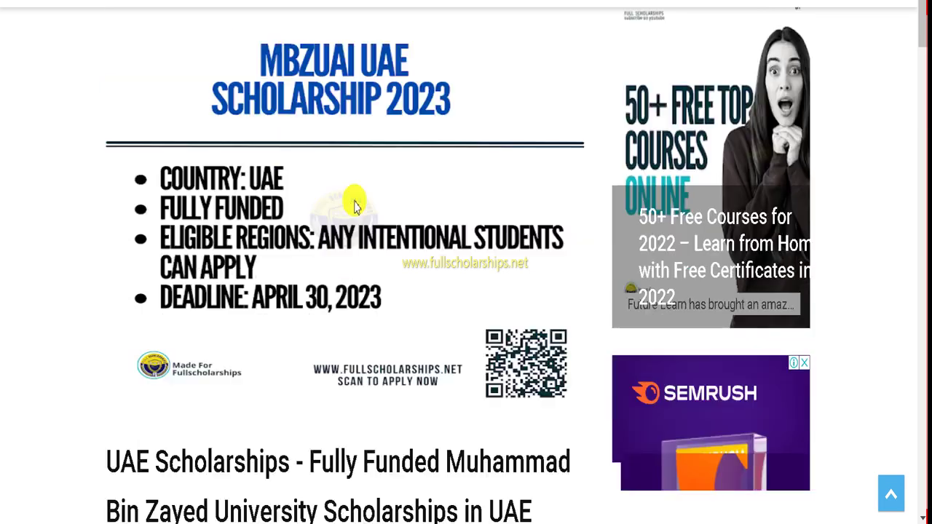
Scroll the article past the intro and Also Read box to Basic Details (Abu Dhabi, deadline April 30, 2023)
{"action": "scroll", "coordinate": [354, 206], "scroll_direction": "down", "scroll_amount": 2}
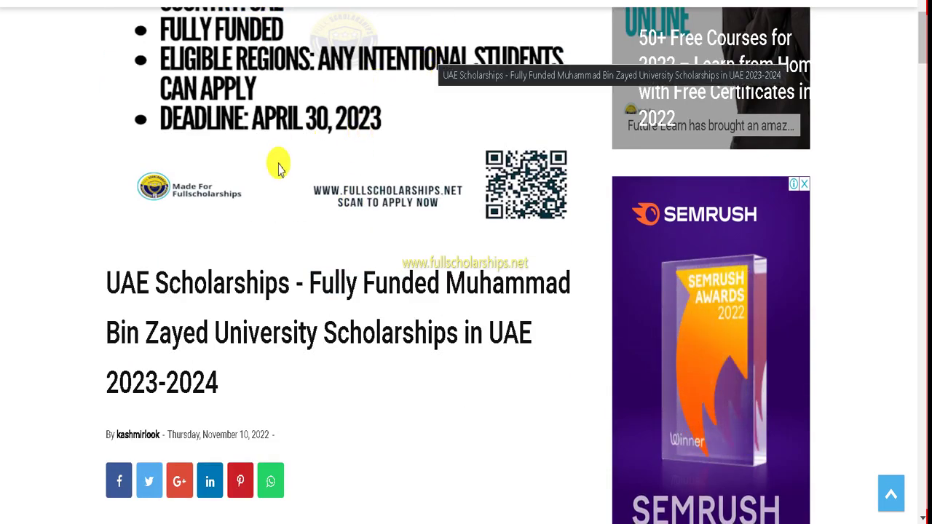
{"action": "scroll", "coordinate": [278, 166], "scroll_direction": "up", "scroll_amount": 1}
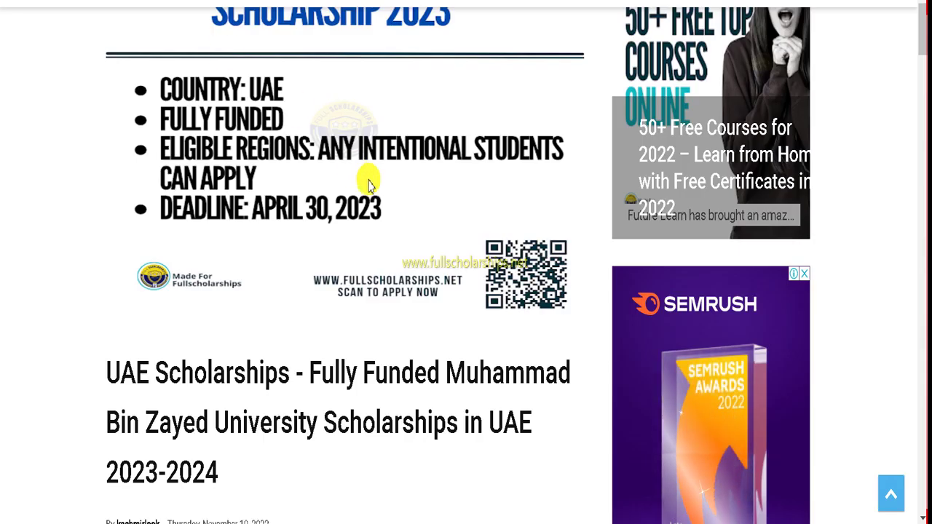
{"action": "scroll", "coordinate": [364, 178], "scroll_direction": "up", "scroll_amount": 3}
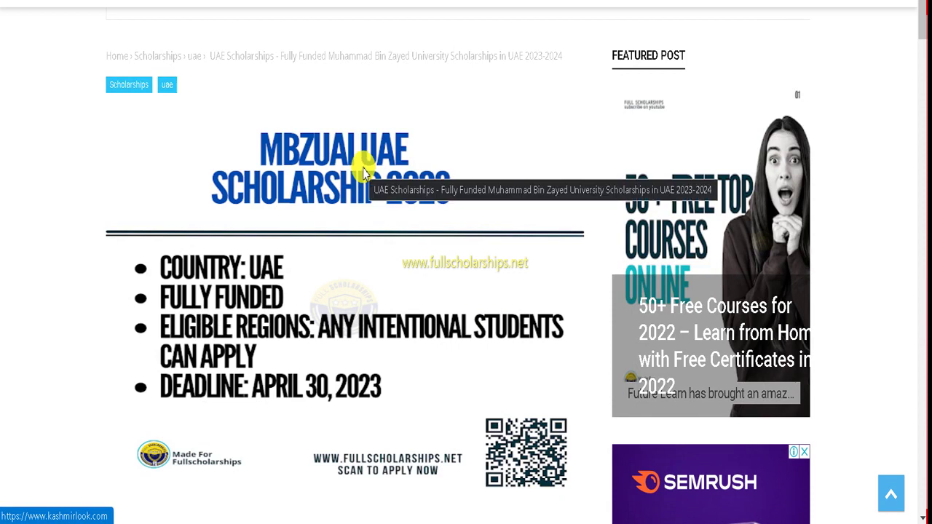
{"action": "scroll", "coordinate": [370, 211], "scroll_direction": "down", "scroll_amount": 2}
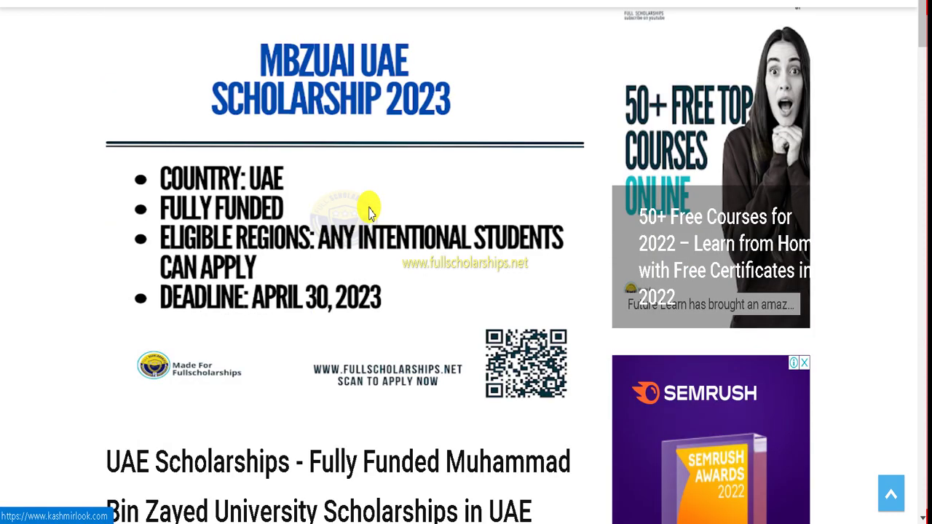
{"action": "scroll", "coordinate": [369, 211], "scroll_direction": "down", "scroll_amount": 3}
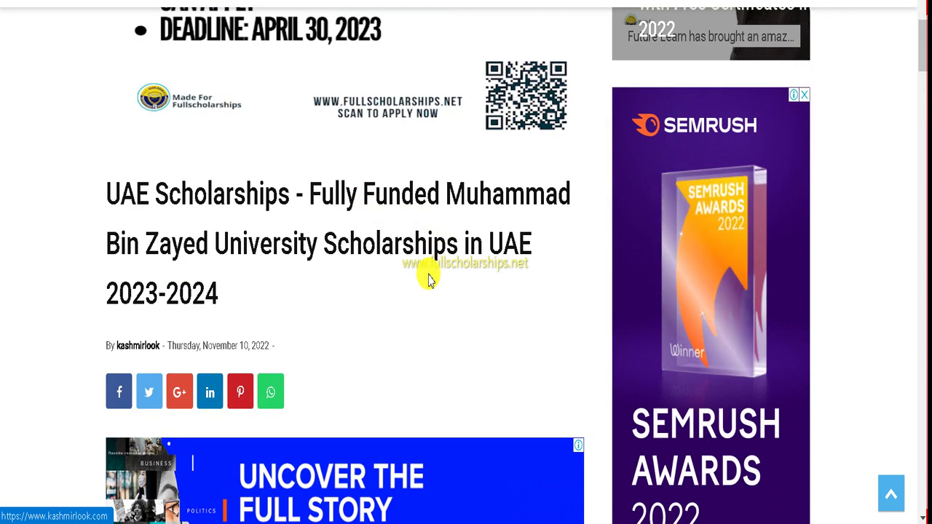
{"action": "scroll", "coordinate": [430, 278], "scroll_direction": "down", "scroll_amount": 5}
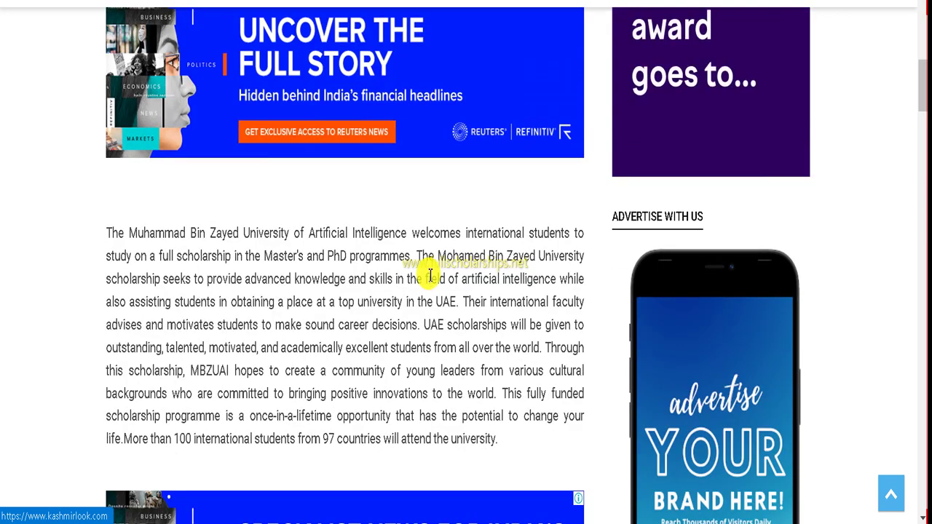
{"action": "scroll", "coordinate": [430, 277], "scroll_direction": "down", "scroll_amount": 1}
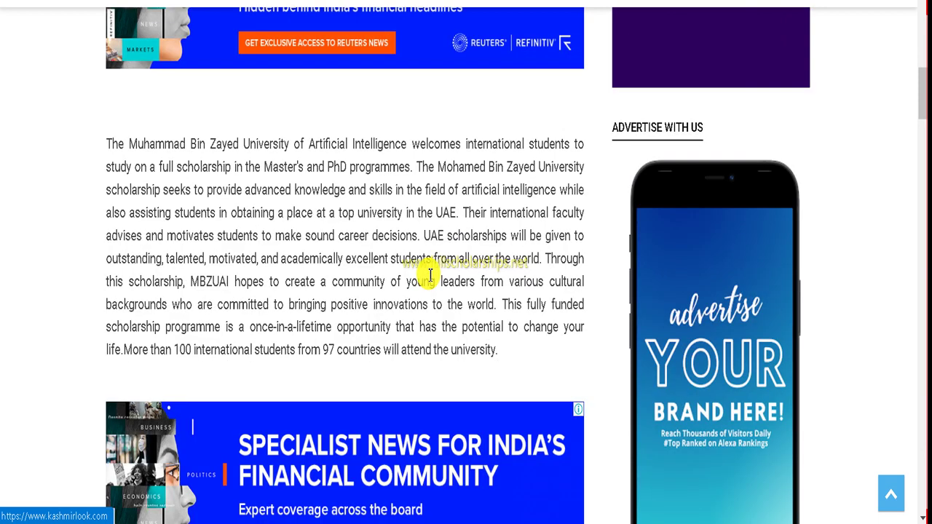
{"action": "scroll", "coordinate": [429, 277], "scroll_direction": "down", "scroll_amount": 2}
{"action": "scroll", "coordinate": [433, 279], "scroll_direction": "down", "scroll_amount": 2}
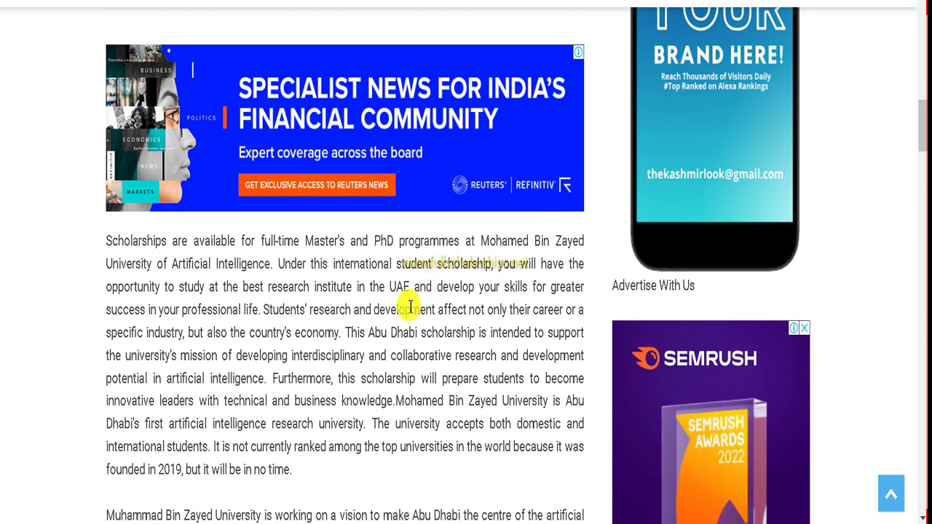
{"action": "scroll", "coordinate": [428, 330], "scroll_direction": "down", "scroll_amount": 2}
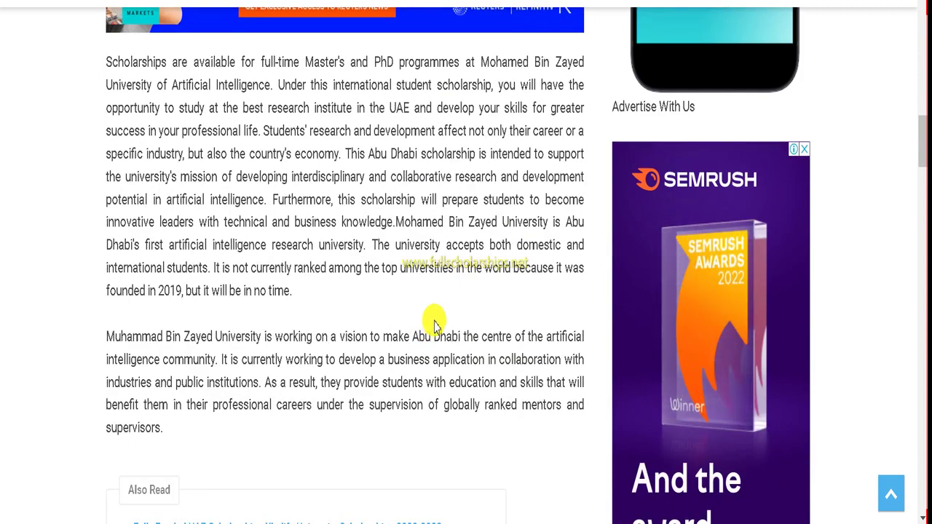
{"action": "scroll", "coordinate": [434, 326], "scroll_direction": "down", "scroll_amount": 2}
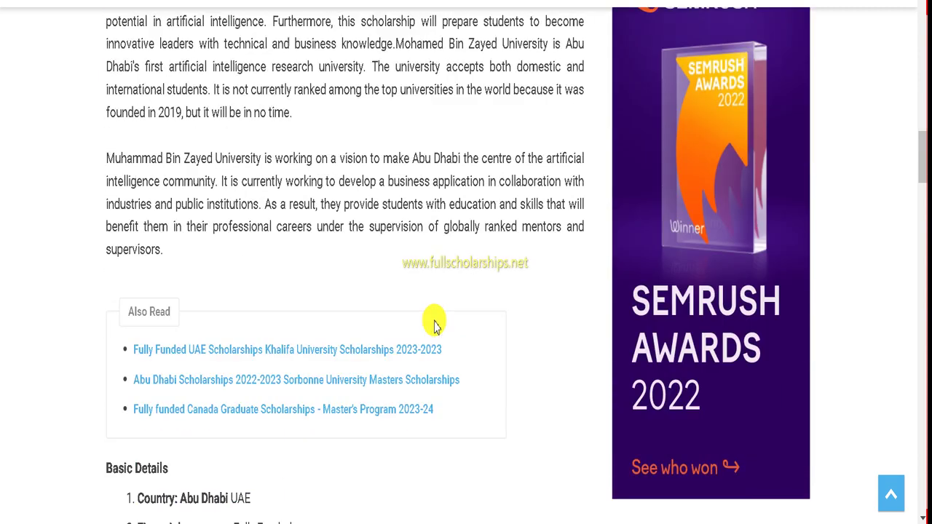
{"action": "scroll", "coordinate": [434, 326], "scroll_direction": "down", "scroll_amount": 1}
{"action": "scroll", "coordinate": [434, 327], "scroll_direction": "down", "scroll_amount": 1}
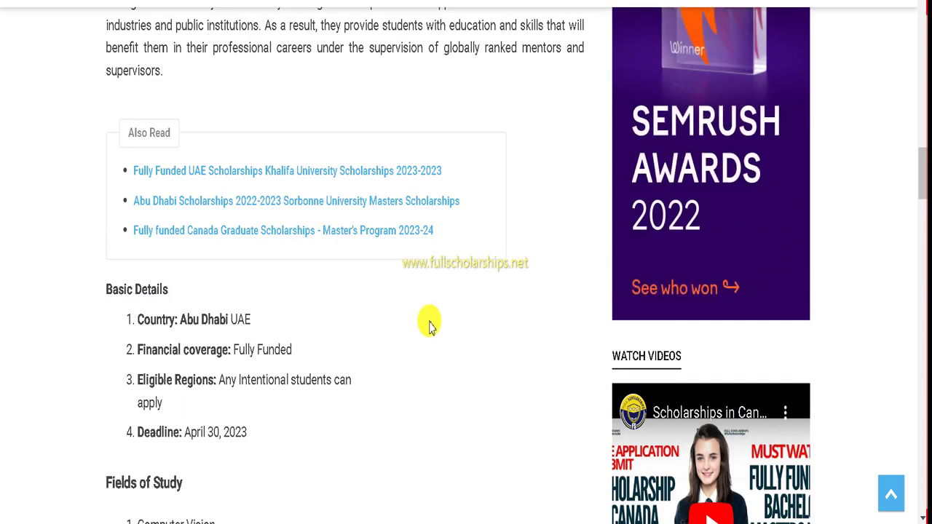
{"action": "scroll", "coordinate": [430, 325], "scroll_direction": "down", "scroll_amount": 1}
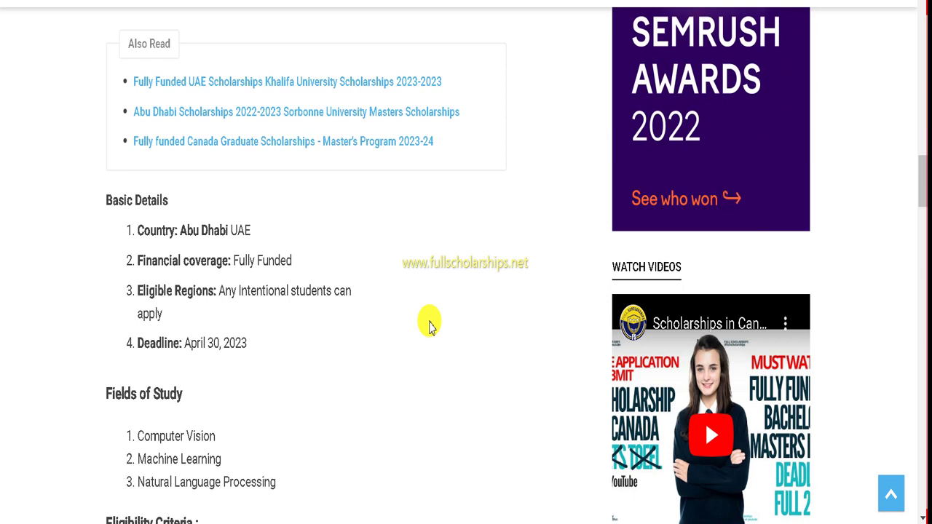
{"action": "scroll", "coordinate": [389, 323], "scroll_direction": "down", "scroll_amount": 1}
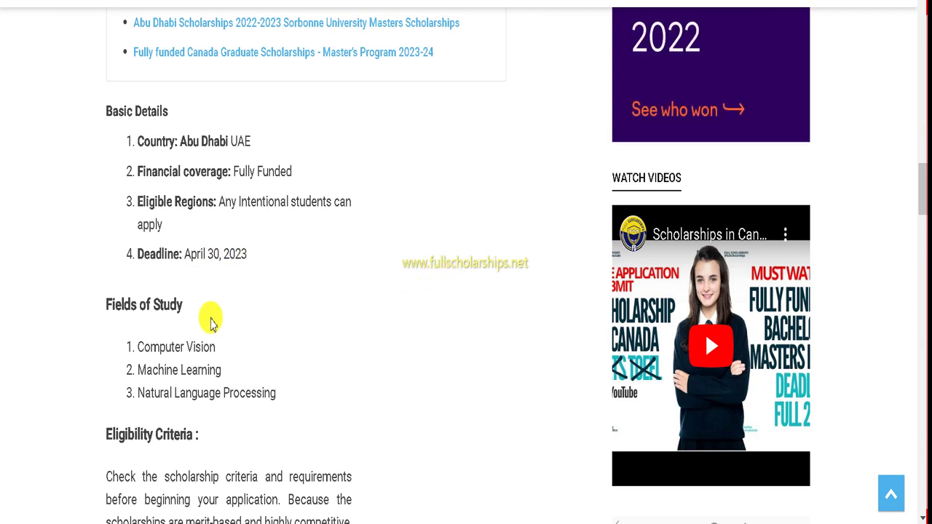
{"action": "scroll", "coordinate": [215, 317], "scroll_direction": "down", "scroll_amount": 1}
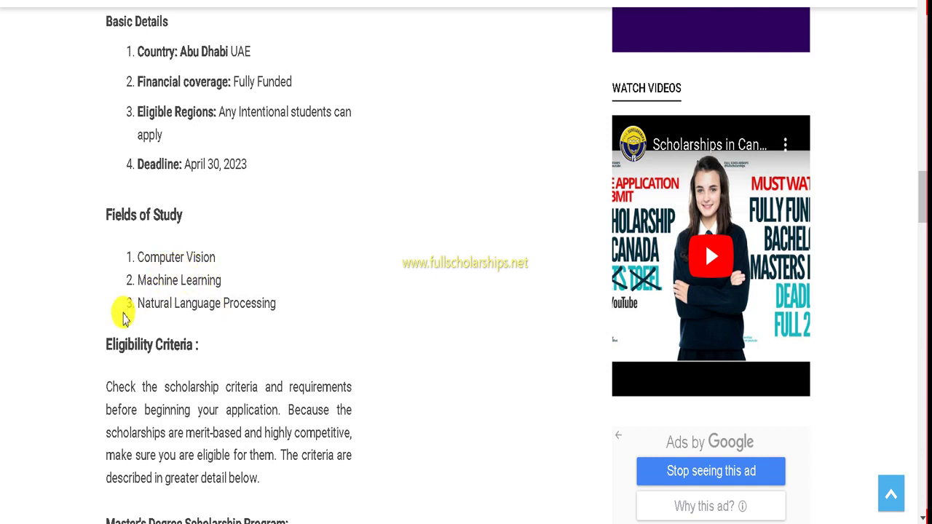
{"action": "scroll", "coordinate": [219, 312], "scroll_direction": "down", "scroll_amount": 1}
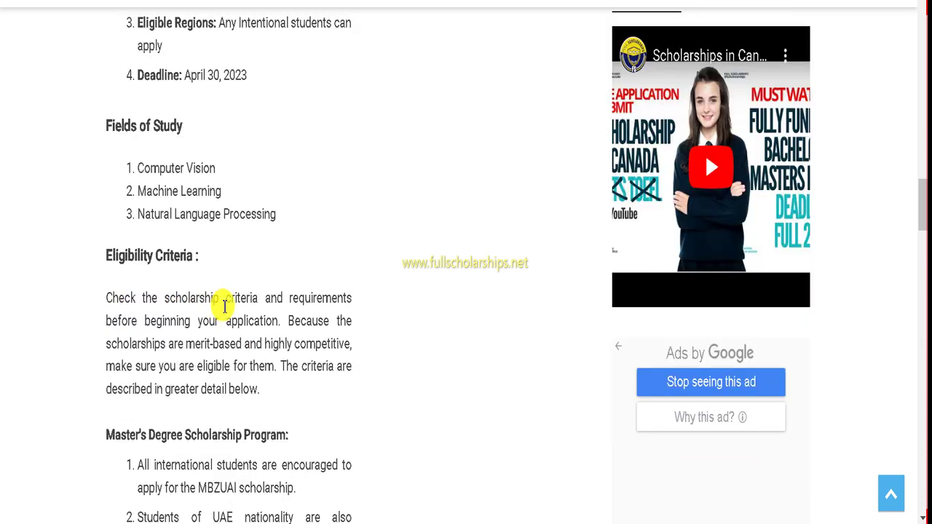
{"action": "scroll", "coordinate": [226, 303], "scroll_direction": "down", "scroll_amount": 1}
{"action": "scroll", "coordinate": [225, 301], "scroll_direction": "down", "scroll_amount": 1}
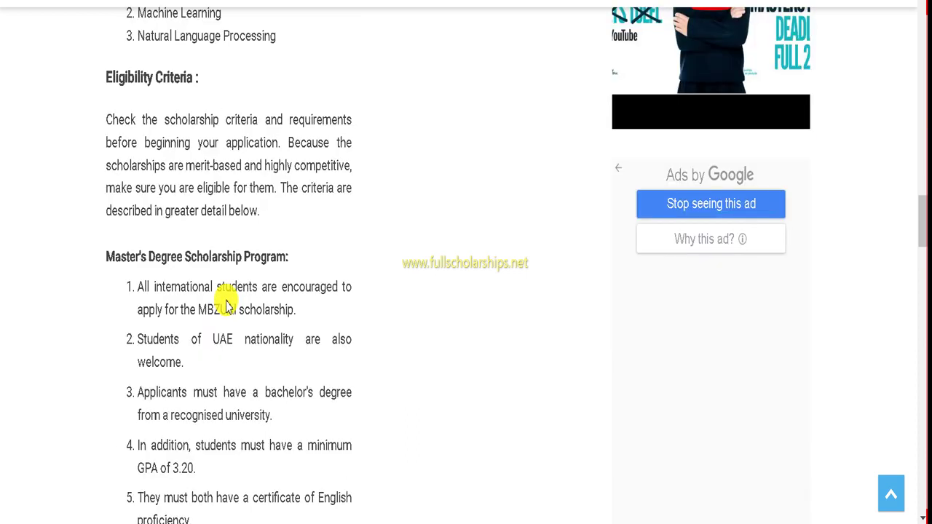
{"action": "scroll", "coordinate": [215, 307], "scroll_direction": "down", "scroll_amount": 1}
{"action": "scroll", "coordinate": [249, 236], "scroll_direction": "down", "scroll_amount": 2}
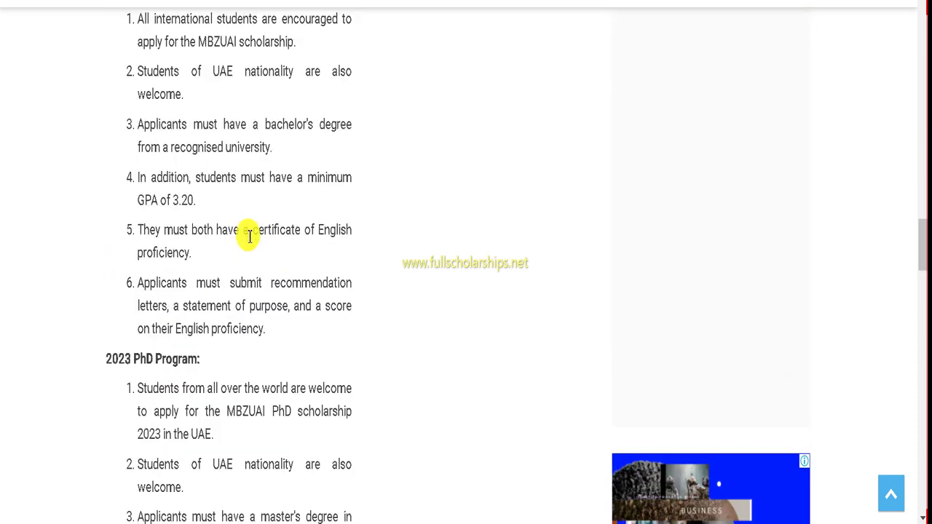
{"action": "scroll", "coordinate": [249, 236], "scroll_direction": "down", "scroll_amount": 2}
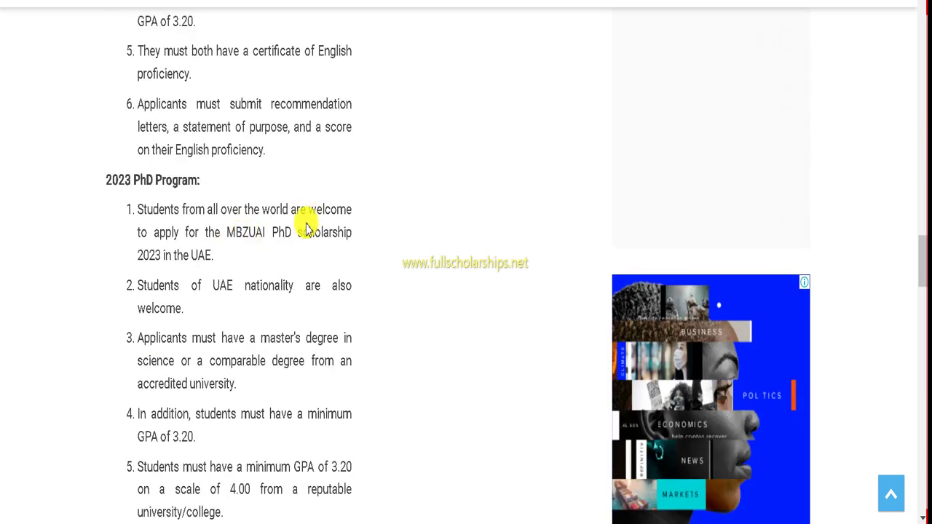
{"action": "scroll", "coordinate": [286, 235], "scroll_direction": "down", "scroll_amount": 2}
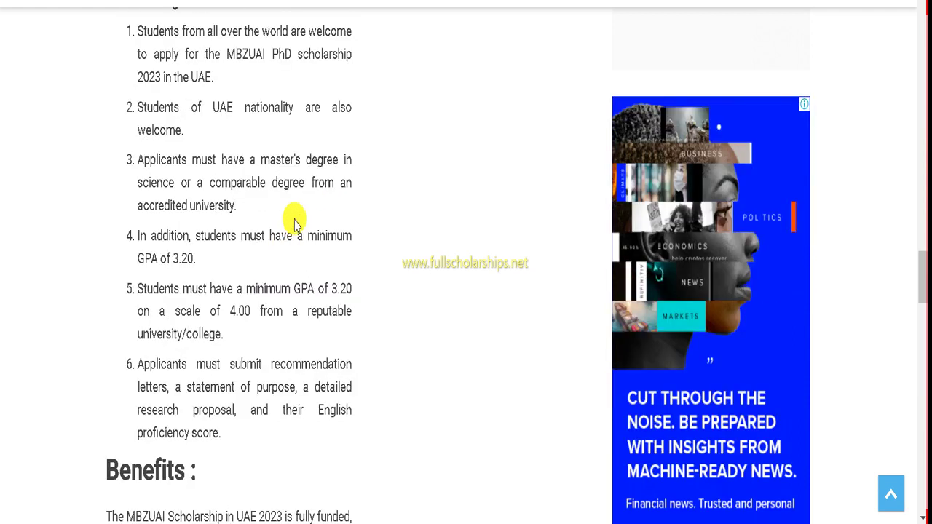
{"action": "scroll", "coordinate": [295, 224], "scroll_direction": "down", "scroll_amount": 2}
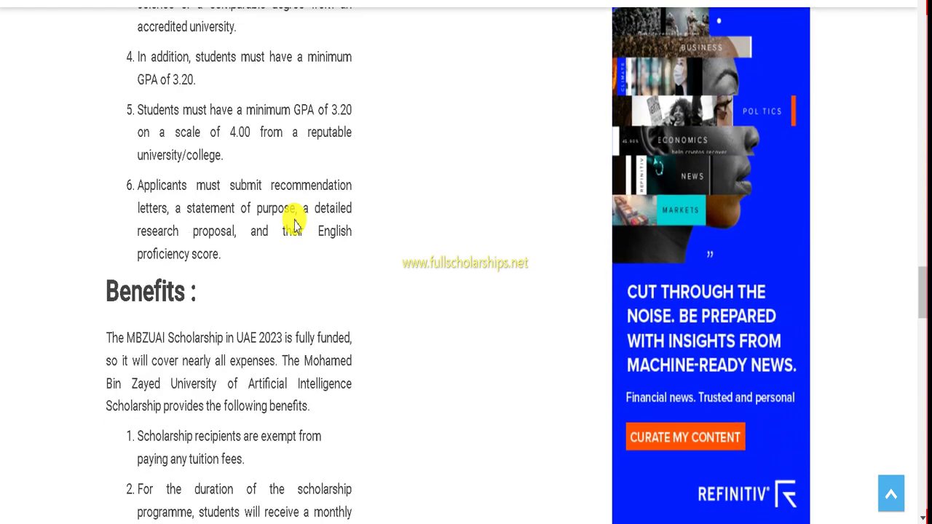
{"action": "scroll", "coordinate": [295, 226], "scroll_direction": "down", "scroll_amount": 2}
{"action": "scroll", "coordinate": [296, 221], "scroll_direction": "down", "scroll_amount": 1}
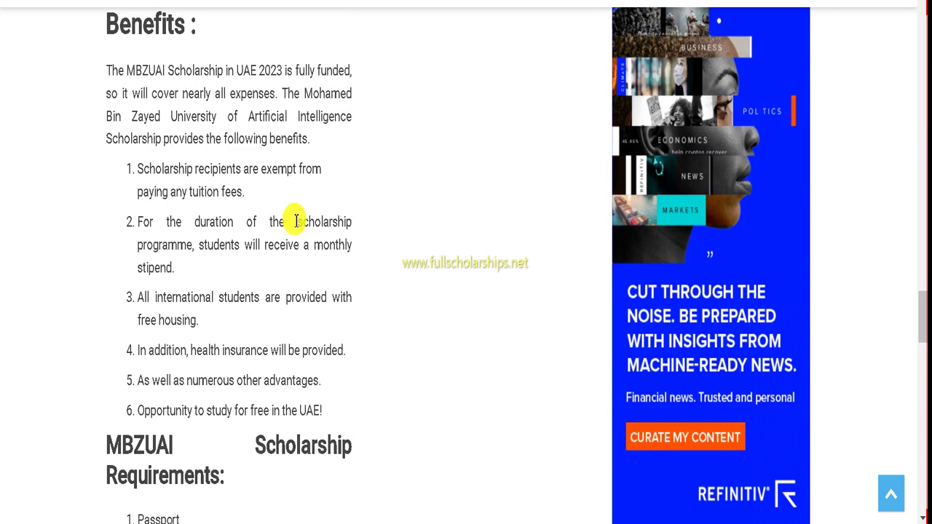
{"action": "scroll", "coordinate": [296, 221], "scroll_direction": "down", "scroll_amount": 1}
{"action": "scroll", "coordinate": [299, 223], "scroll_direction": "down", "scroll_amount": 1}
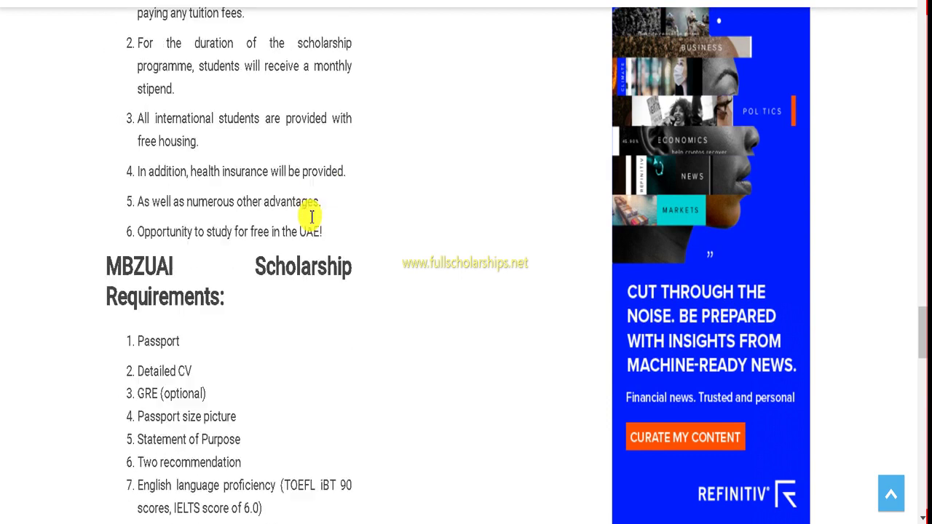
{"action": "scroll", "coordinate": [308, 214], "scroll_direction": "down", "scroll_amount": 1}
{"action": "scroll", "coordinate": [309, 221], "scroll_direction": "down", "scroll_amount": 1}
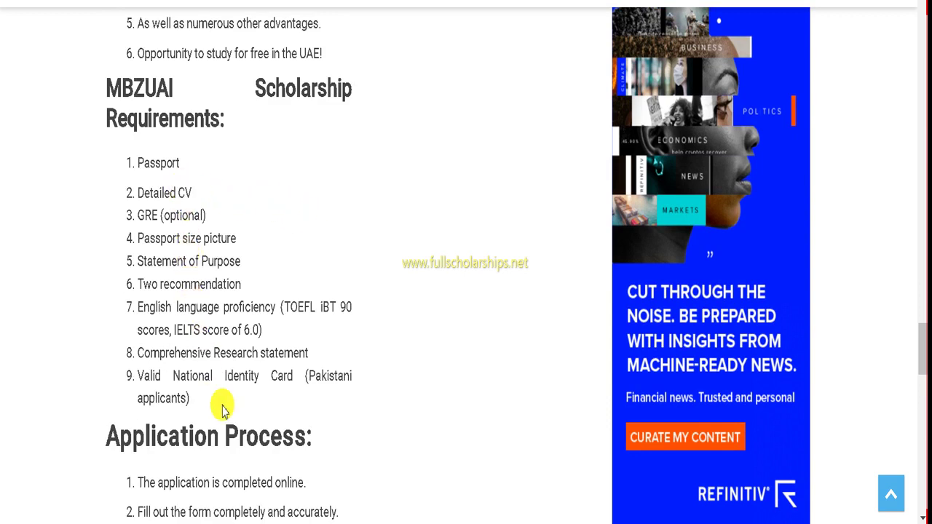
{"action": "scroll", "coordinate": [282, 197], "scroll_direction": "down", "scroll_amount": 1}
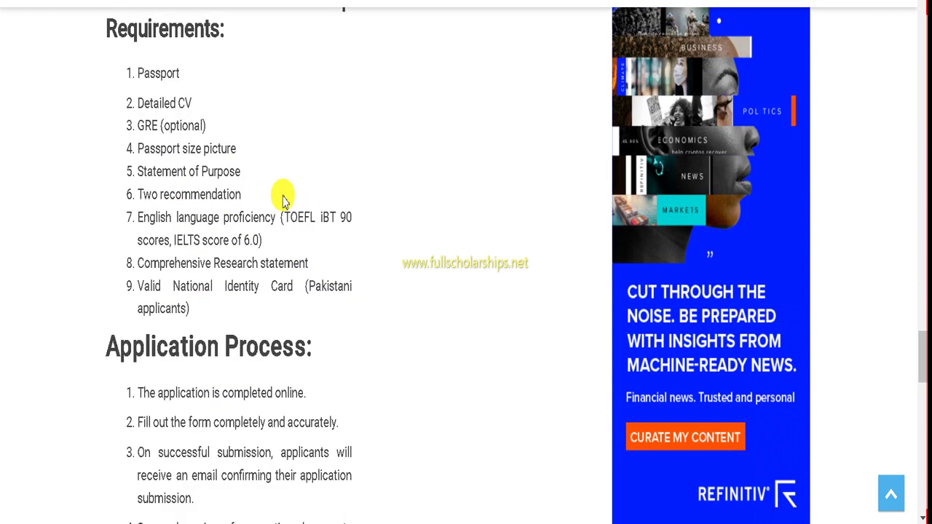
{"action": "scroll", "coordinate": [321, 339], "scroll_direction": "down", "scroll_amount": 2}
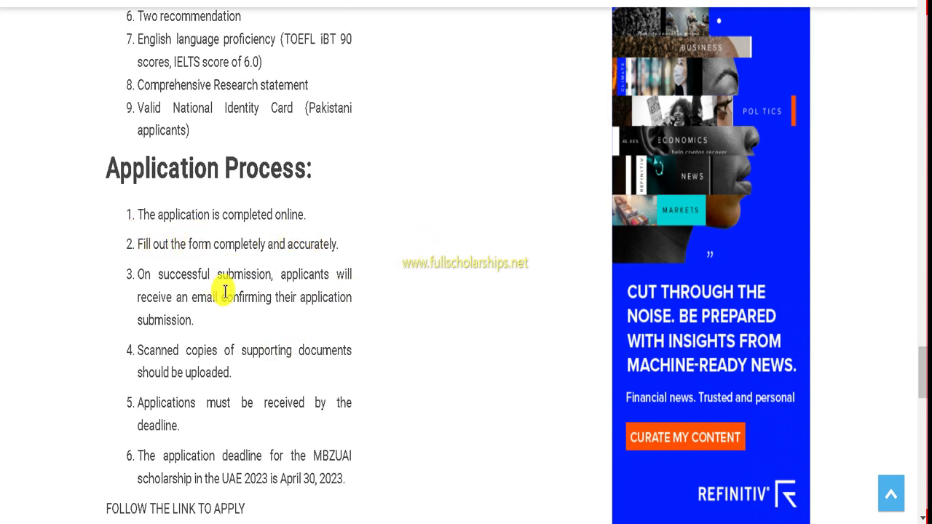
{"action": "scroll", "coordinate": [292, 284], "scroll_direction": "down", "scroll_amount": 1}
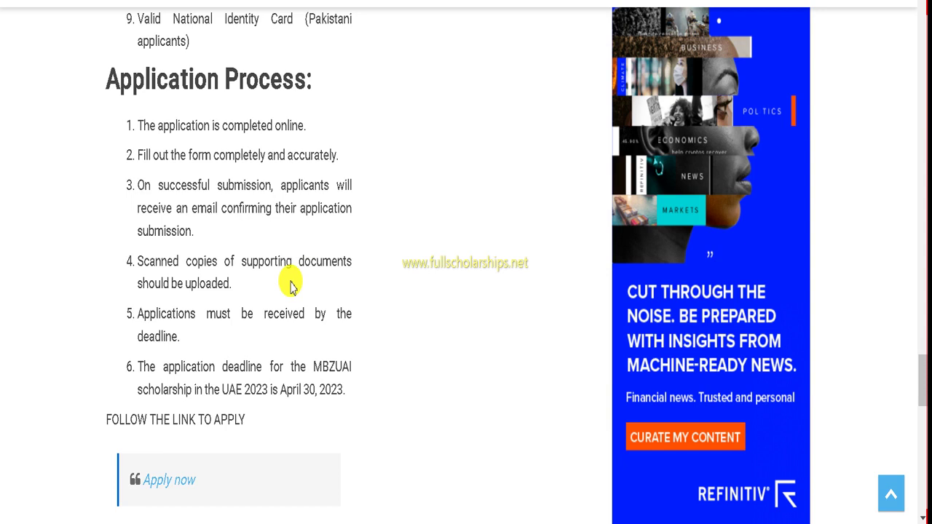
{"action": "scroll", "coordinate": [290, 287], "scroll_direction": "down", "scroll_amount": 1}
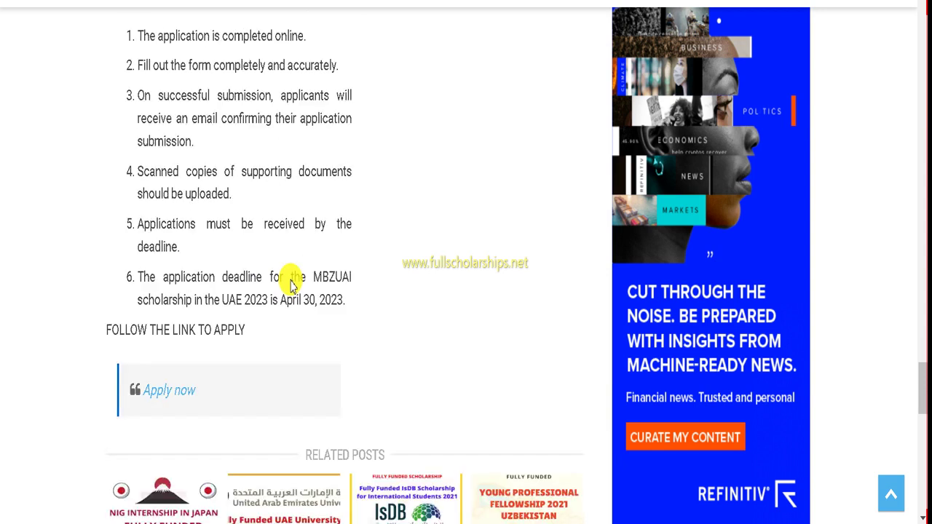
{"action": "scroll", "coordinate": [292, 280], "scroll_direction": "down", "scroll_amount": 1}
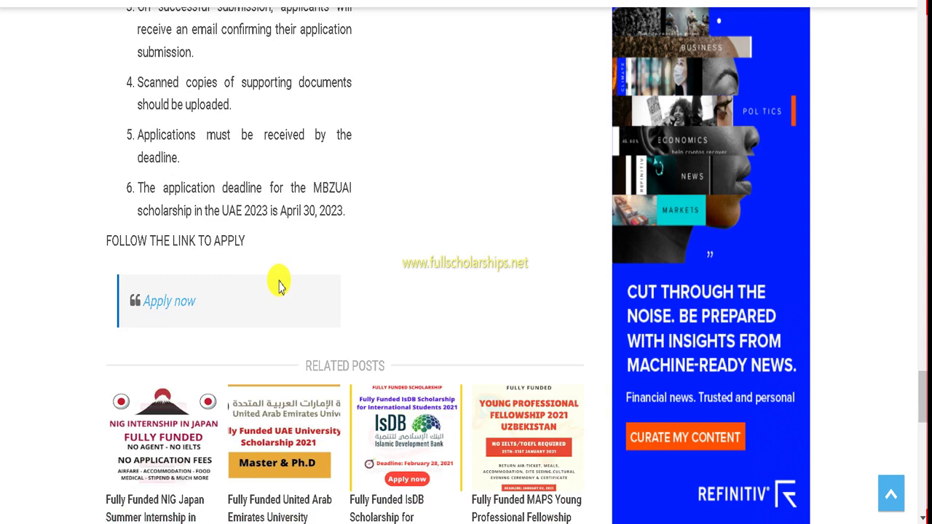
{"action": "left_click", "coordinate": [168, 306]}
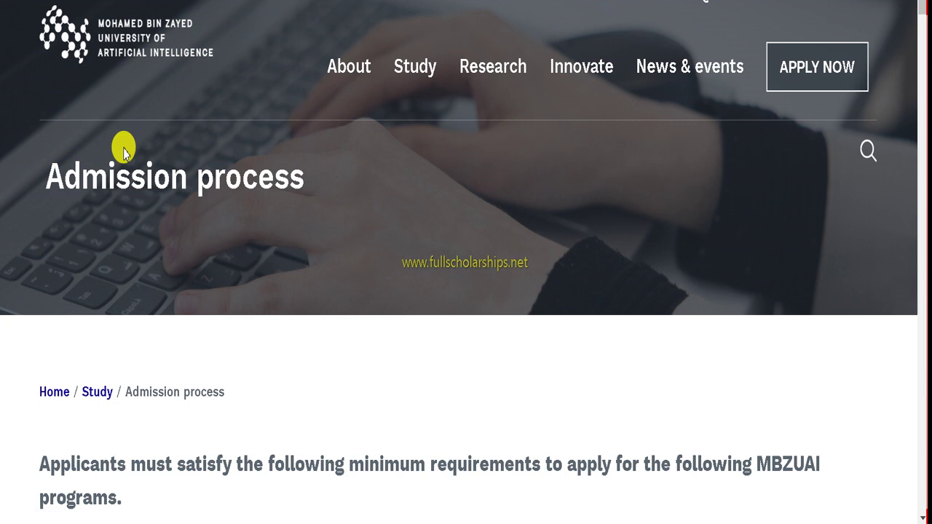
Scroll the Admission process page and expand the requirements for All applicants
{"action": "scroll", "coordinate": [240, 163], "scroll_direction": "down", "scroll_amount": 2}
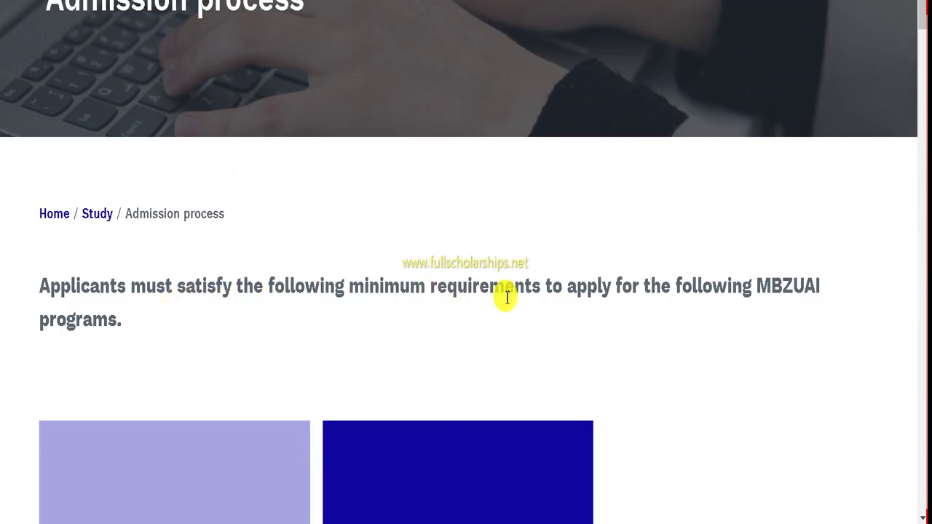
{"action": "scroll", "coordinate": [650, 287], "scroll_direction": "down", "scroll_amount": 2}
{"action": "scroll", "coordinate": [610, 287], "scroll_direction": "down", "scroll_amount": 2}
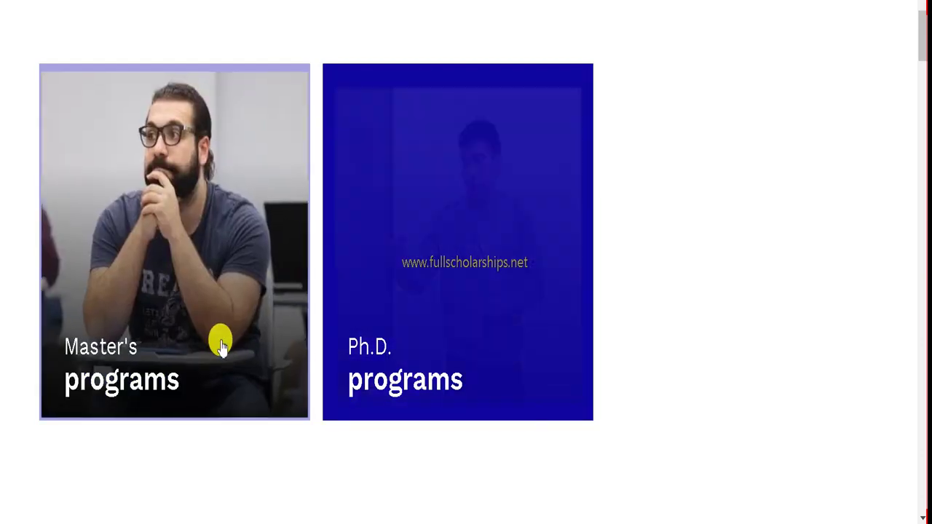
{"action": "scroll", "coordinate": [529, 317], "scroll_direction": "down", "scroll_amount": 5}
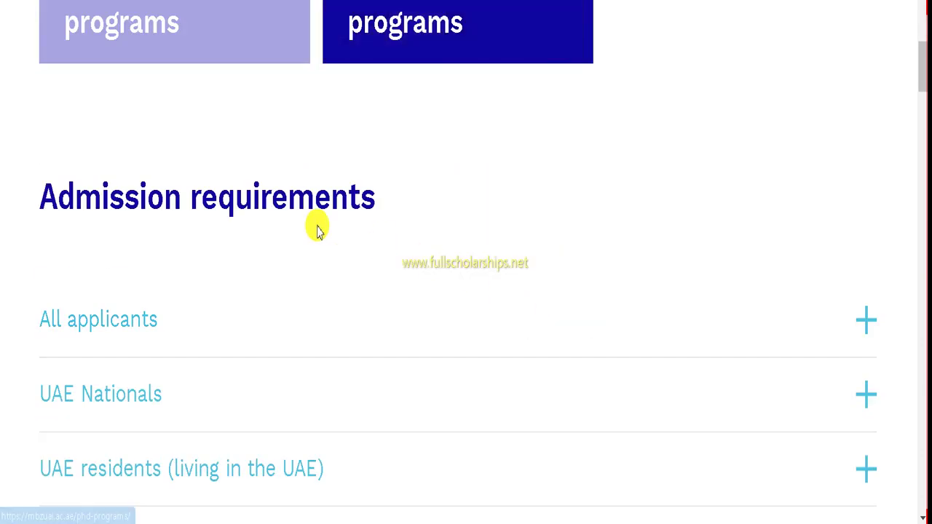
{"action": "scroll", "coordinate": [772, 313], "scroll_direction": "down", "scroll_amount": 1}
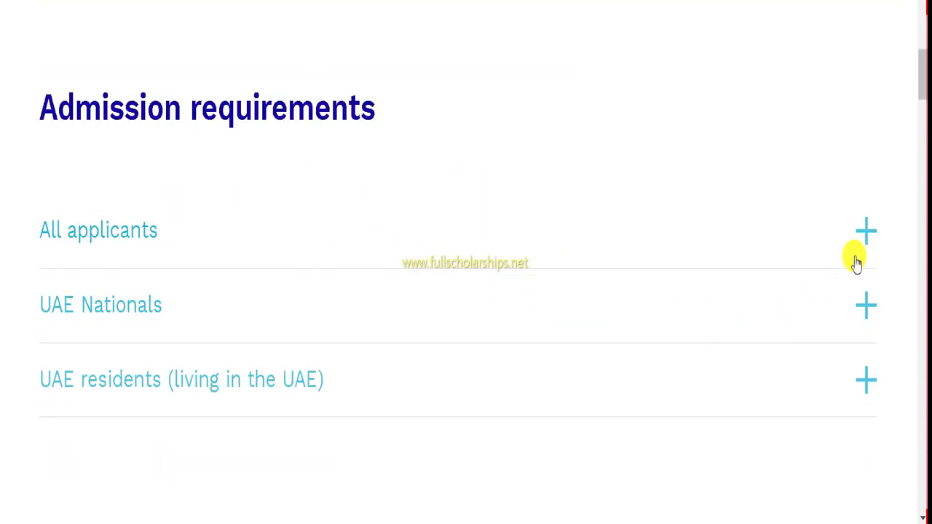
{"action": "left_click", "coordinate": [866, 232]}
Read down the applicant requirements to the deadlines and go to the Register to Apply form
{"action": "scroll", "coordinate": [379, 292], "scroll_direction": "down", "scroll_amount": 2}
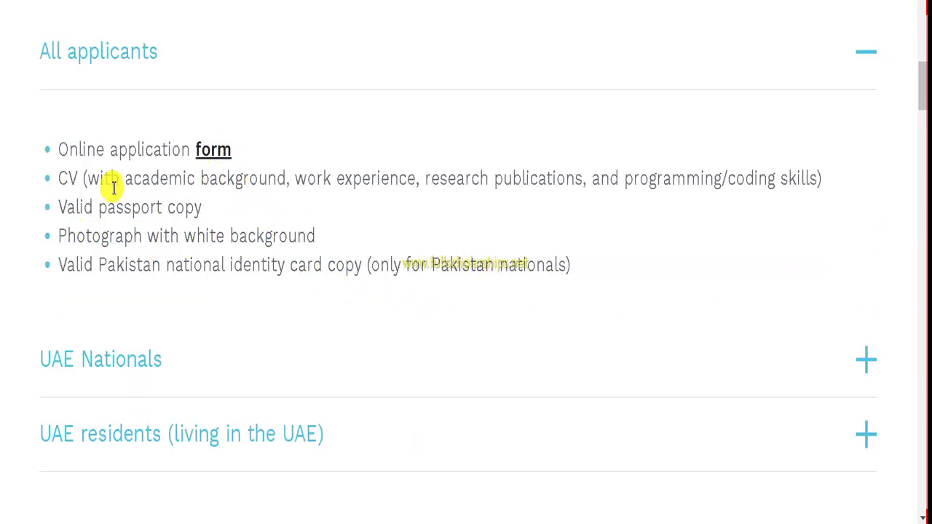
{"action": "scroll", "coordinate": [234, 150], "scroll_direction": "down", "scroll_amount": 1}
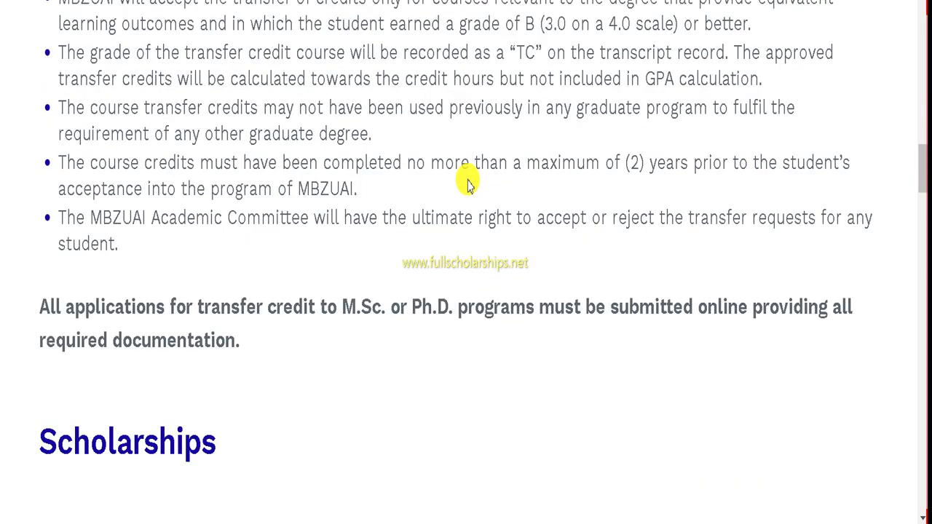
{"action": "scroll", "coordinate": [469, 187], "scroll_direction": "down", "scroll_amount": 2}
{"action": "scroll", "coordinate": [458, 167], "scroll_direction": "down", "scroll_amount": 1}
{"action": "scroll", "coordinate": [458, 166], "scroll_direction": "down", "scroll_amount": 2}
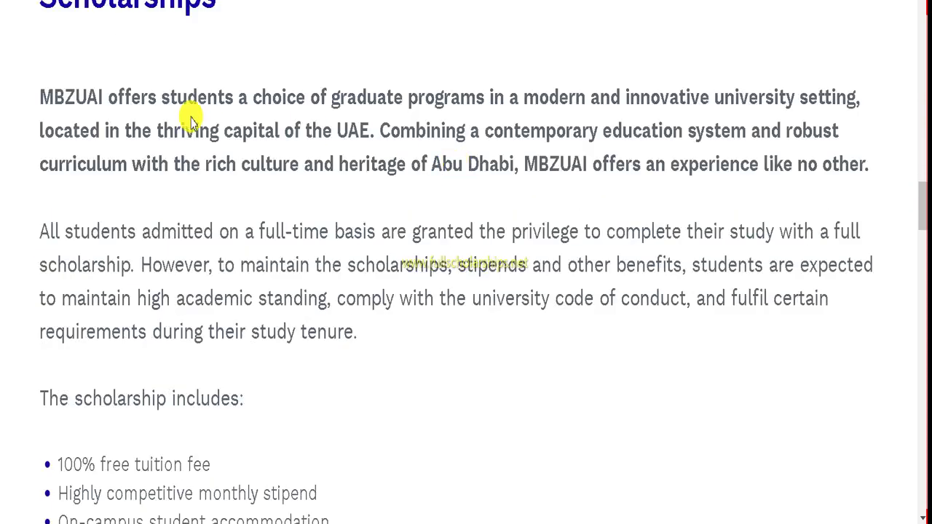
{"action": "scroll", "coordinate": [182, 211], "scroll_direction": "down", "scroll_amount": 1}
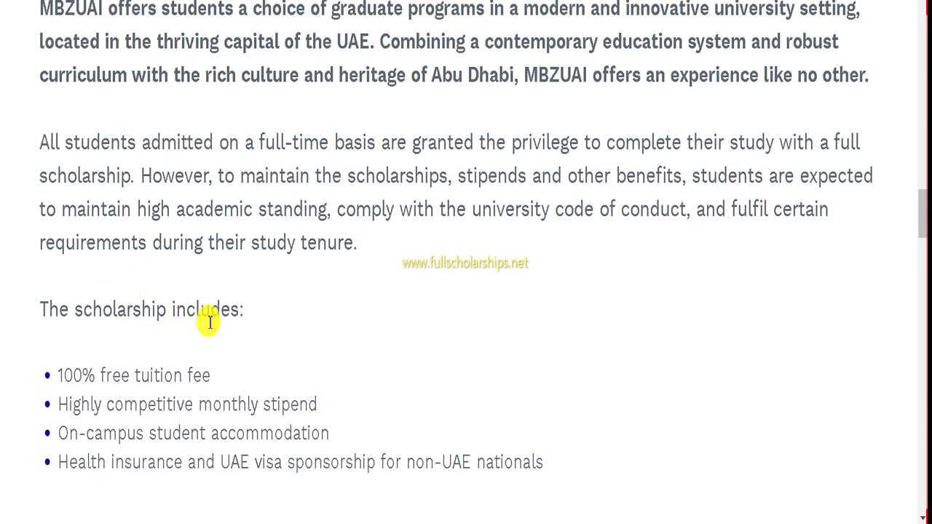
{"action": "scroll", "coordinate": [197, 317], "scroll_direction": "down", "scroll_amount": 1}
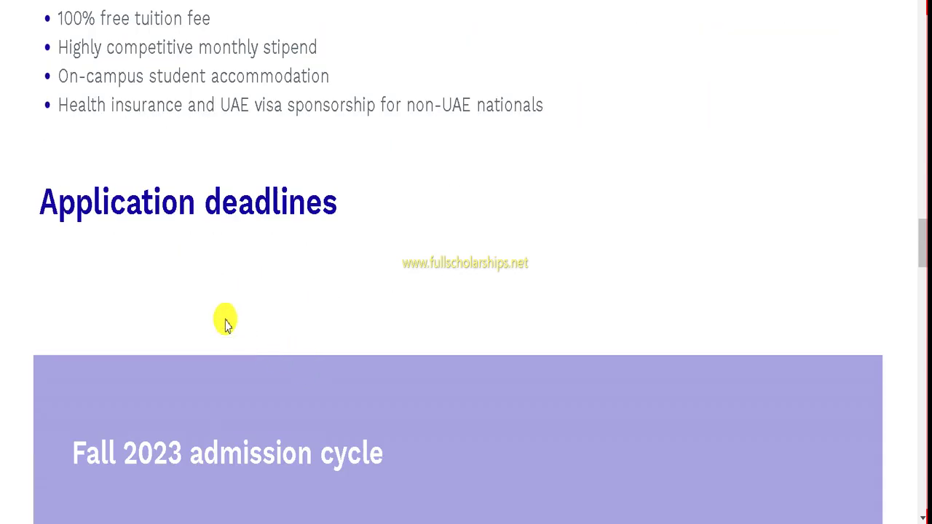
{"action": "scroll", "coordinate": [229, 298], "scroll_direction": "down", "scroll_amount": 2}
{"action": "scroll", "coordinate": [230, 275], "scroll_direction": "down", "scroll_amount": 2}
{"action": "scroll", "coordinate": [552, 311], "scroll_direction": "down", "scroll_amount": 2}
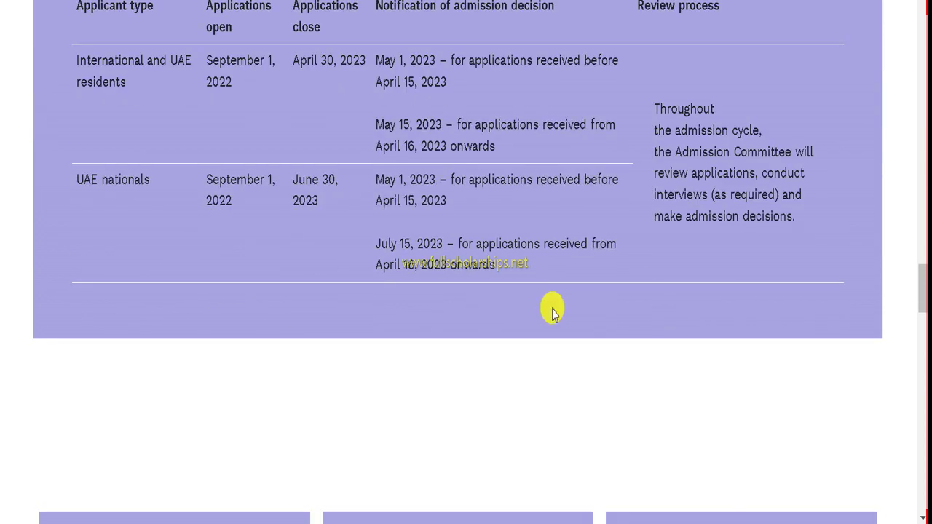
{"action": "scroll", "coordinate": [521, 306], "scroll_direction": "down", "scroll_amount": 1}
{"action": "scroll", "coordinate": [496, 298], "scroll_direction": "down", "scroll_amount": 4}
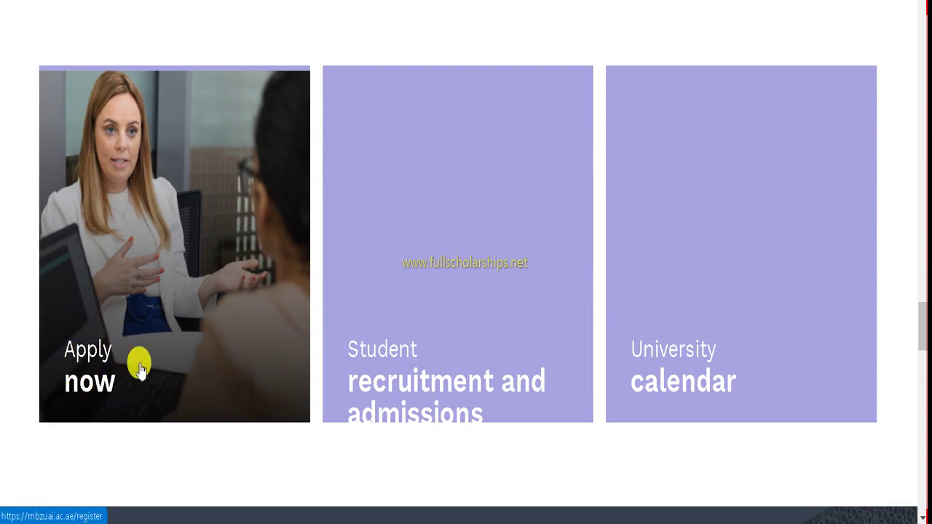
{"action": "left_click", "coordinate": [102, 368]}
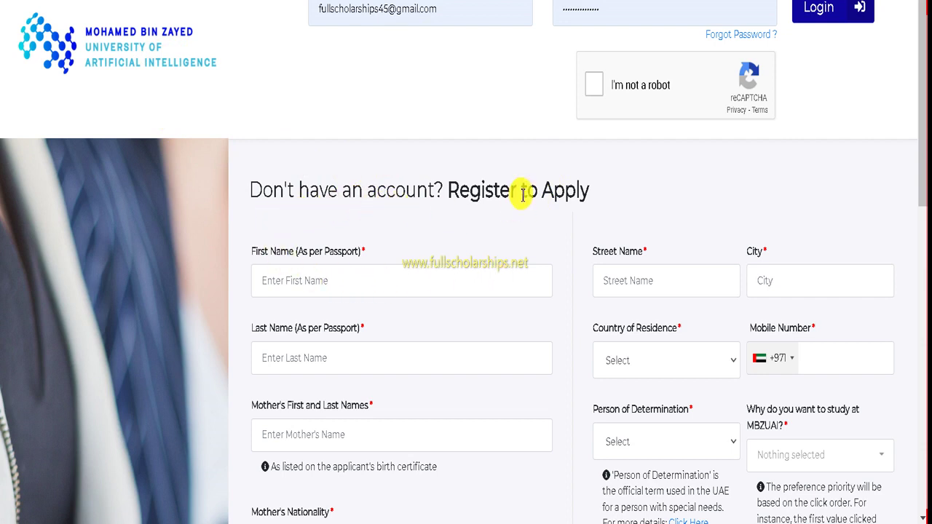
Autofill the saved first and last name details and enter 'MOM' as mother's name
{"action": "scroll", "coordinate": [583, 208], "scroll_direction": "down", "scroll_amount": 1}
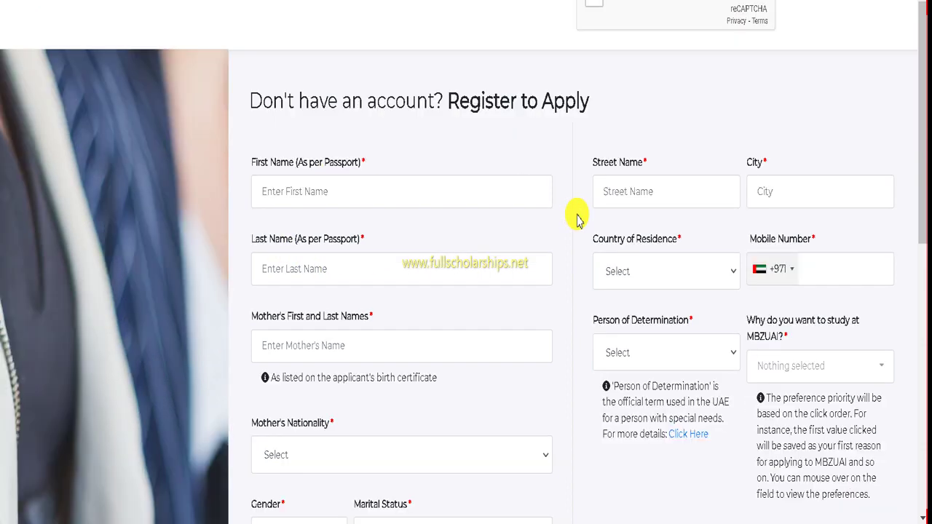
{"action": "left_click", "coordinate": [279, 190]}
{"action": "left_click", "coordinate": [385, 242]}
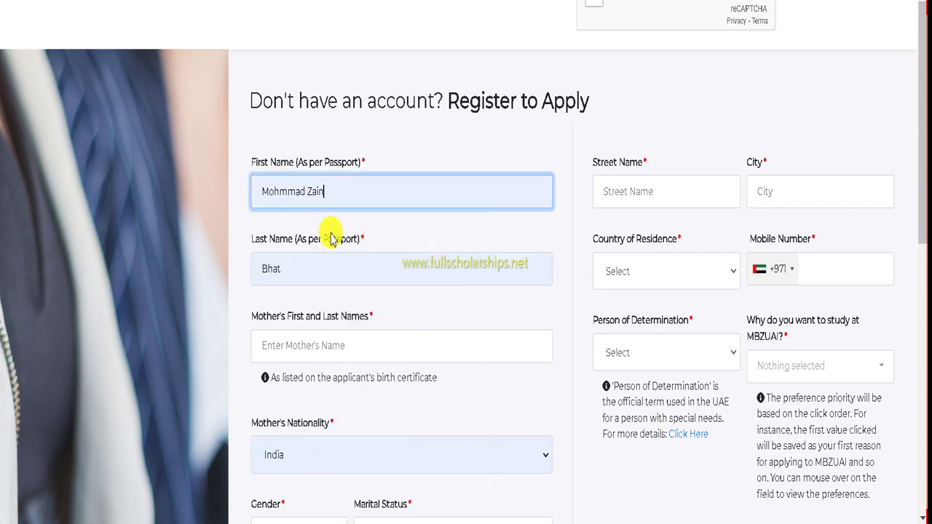
{"action": "scroll", "coordinate": [329, 240], "scroll_direction": "down", "scroll_amount": 1}
{"action": "scroll", "coordinate": [312, 207], "scroll_direction": "down", "scroll_amount": 1}
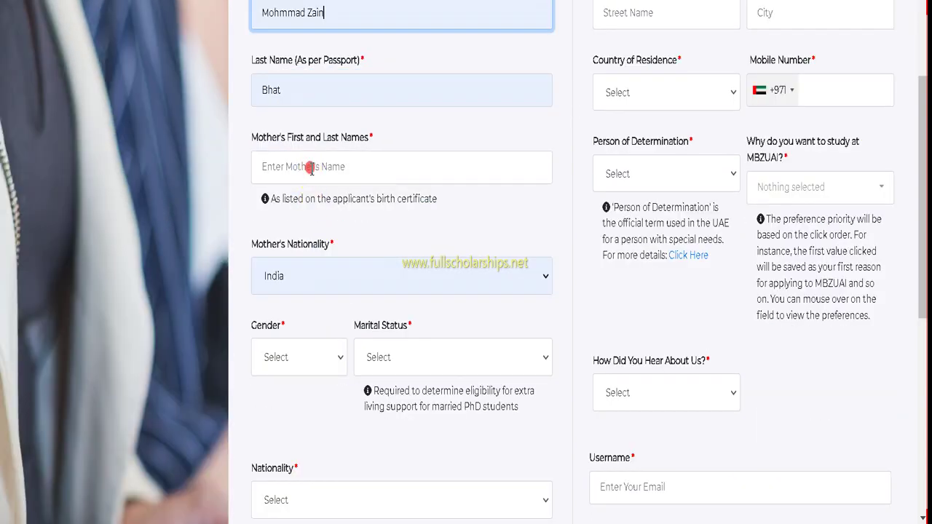
{"action": "left_click", "coordinate": [311, 169]}
{"action": "type", "text": "MOM"}
{"action": "scroll", "coordinate": [333, 214], "scroll_direction": "down", "scroll_amount": 1}
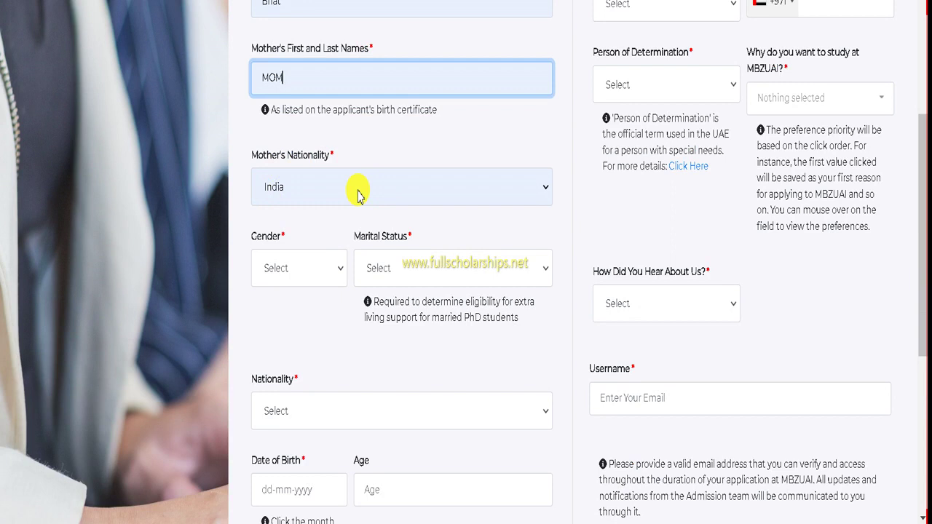
Set gender to Male and marital status to Single
{"action": "left_click", "coordinate": [306, 268]}
{"action": "left_click", "coordinate": [285, 321]}
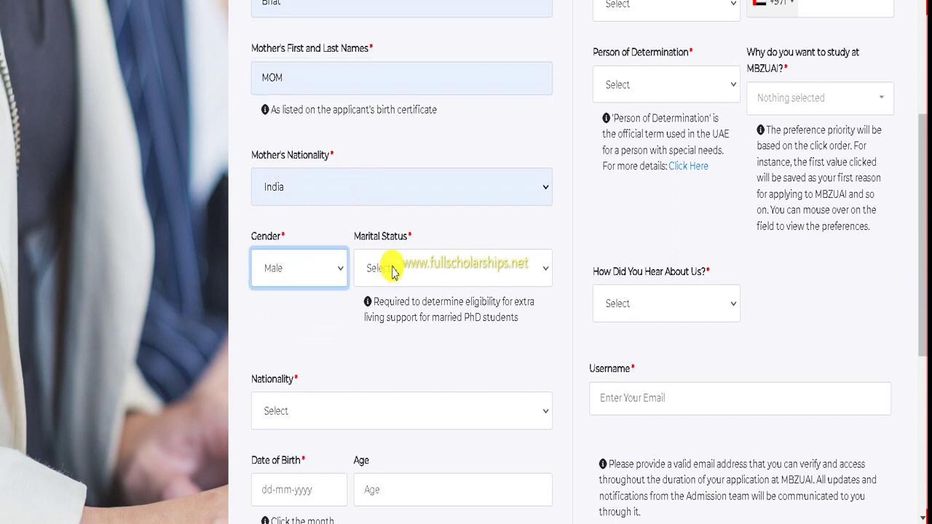
{"action": "left_click", "coordinate": [391, 267]}
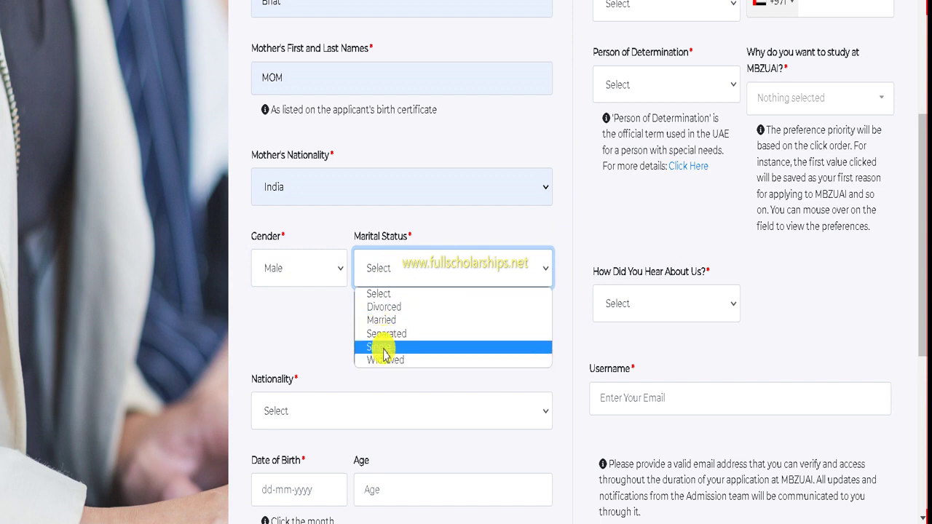
{"action": "left_click", "coordinate": [379, 347]}
{"action": "scroll", "coordinate": [313, 313], "scroll_direction": "down", "scroll_amount": 2}
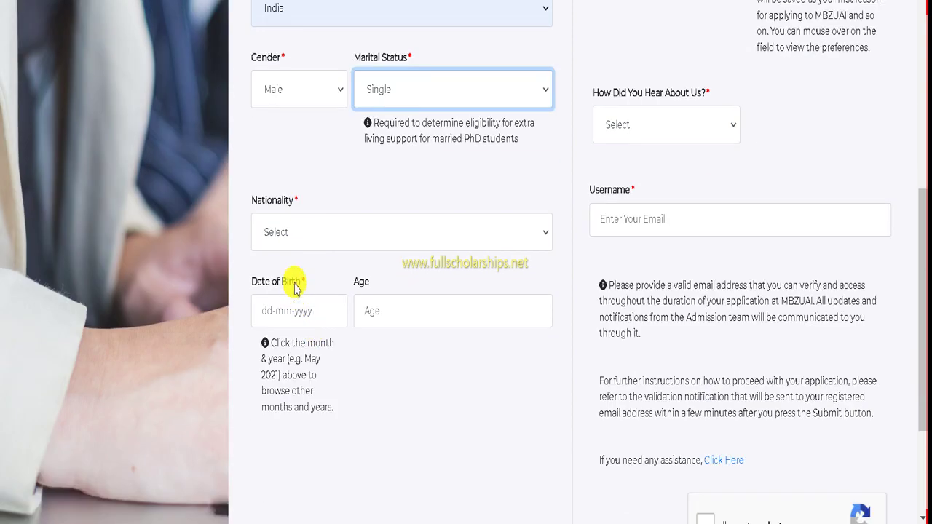
{"action": "left_click", "coordinate": [294, 228]}
{"action": "scroll", "coordinate": [284, 364], "scroll_direction": "down", "scroll_amount": 5}
{"action": "scroll", "coordinate": [288, 375], "scroll_direction": "down", "scroll_amount": 5}
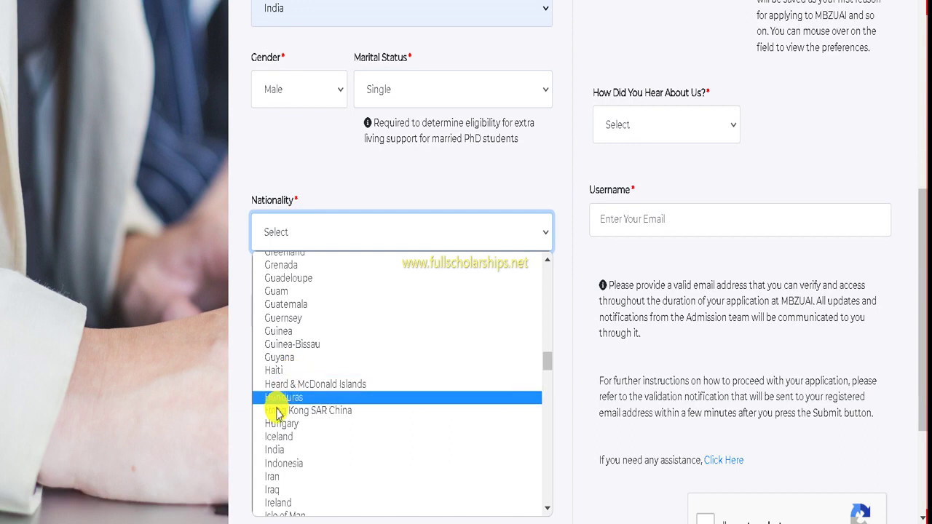
{"action": "left_click", "coordinate": [280, 448]}
{"action": "left_click", "coordinate": [290, 311]}
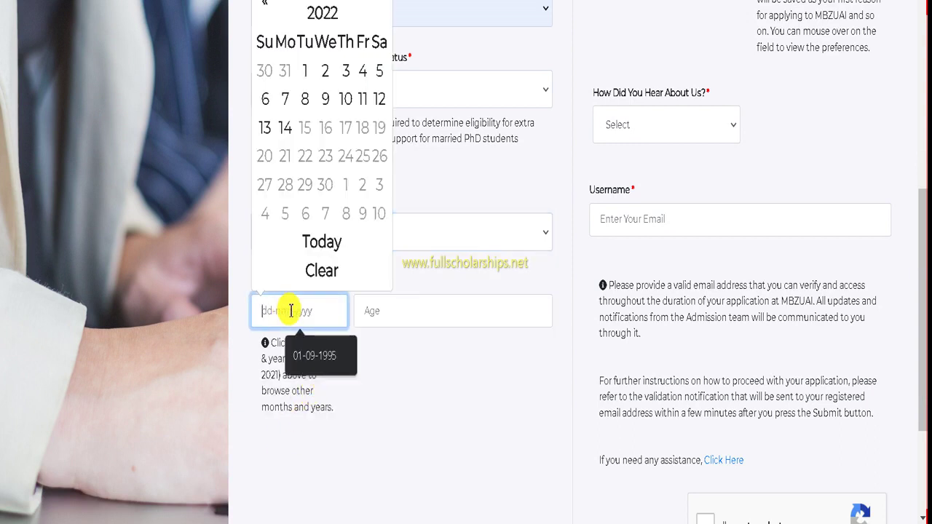
{"action": "left_click", "coordinate": [324, 360]}
{"action": "left_click", "coordinate": [357, 355]}
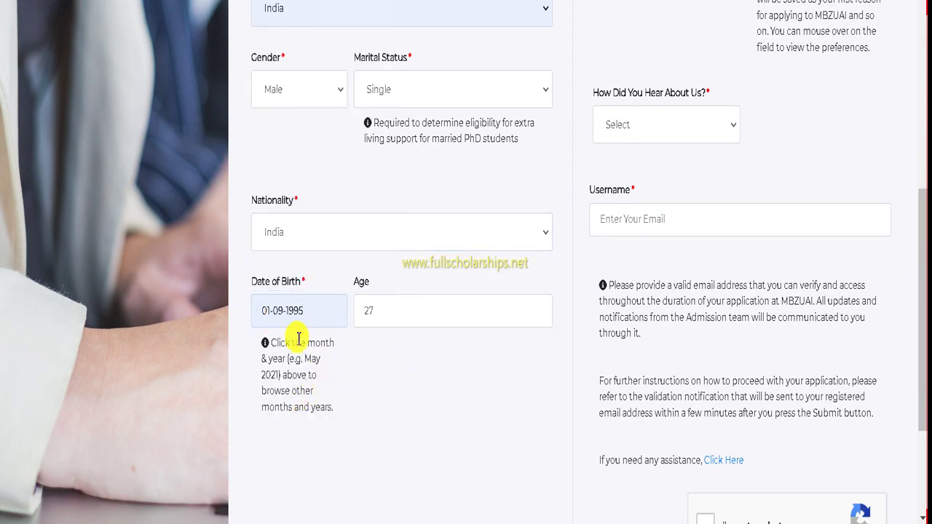
Fill street and city from the saved address and set country of residence to India
{"action": "scroll", "coordinate": [626, 280], "scroll_direction": "up", "scroll_amount": 5}
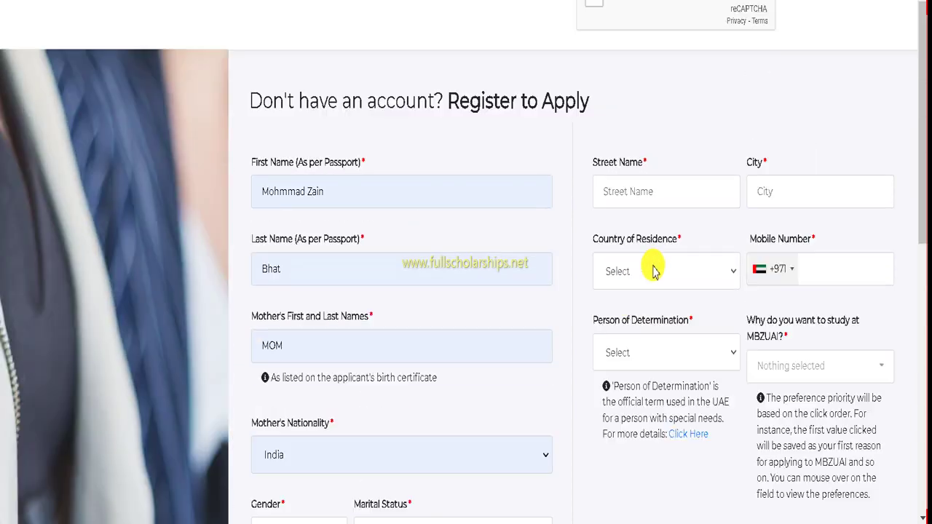
{"action": "left_click", "coordinate": [634, 191]}
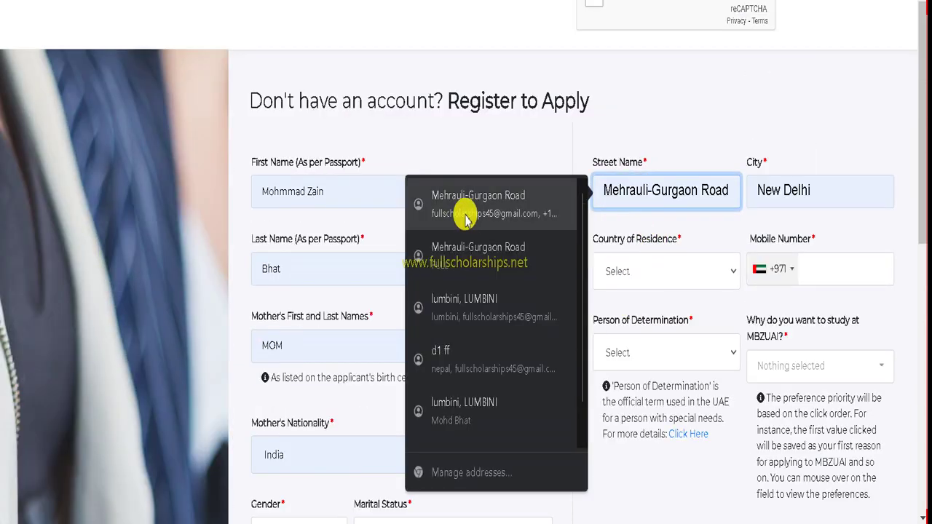
{"action": "left_click", "coordinate": [462, 192]}
{"action": "left_click", "coordinate": [658, 271]}
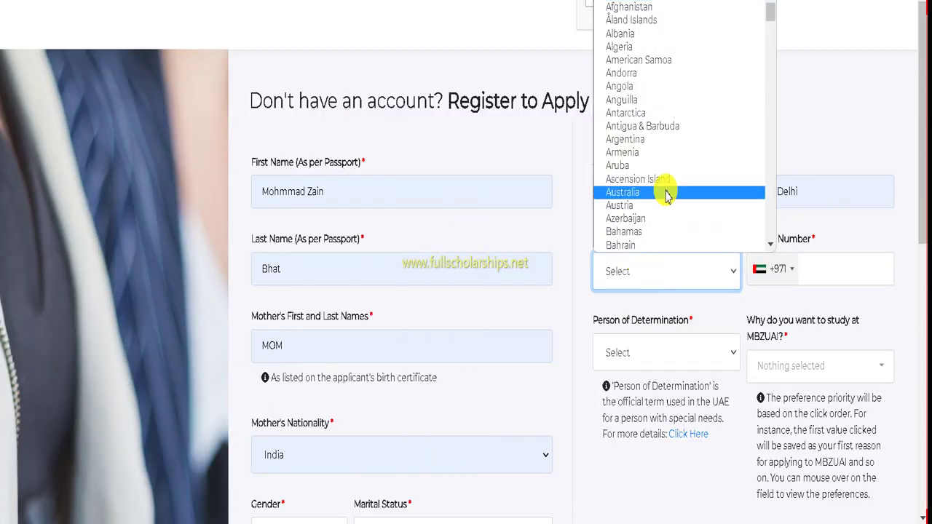
{"action": "scroll", "coordinate": [655, 193], "scroll_direction": "down", "scroll_amount": 10}
{"action": "scroll", "coordinate": [634, 164], "scroll_direction": "down", "scroll_amount": 3}
{"action": "scroll", "coordinate": [633, 167], "scroll_direction": "down", "scroll_amount": 3}
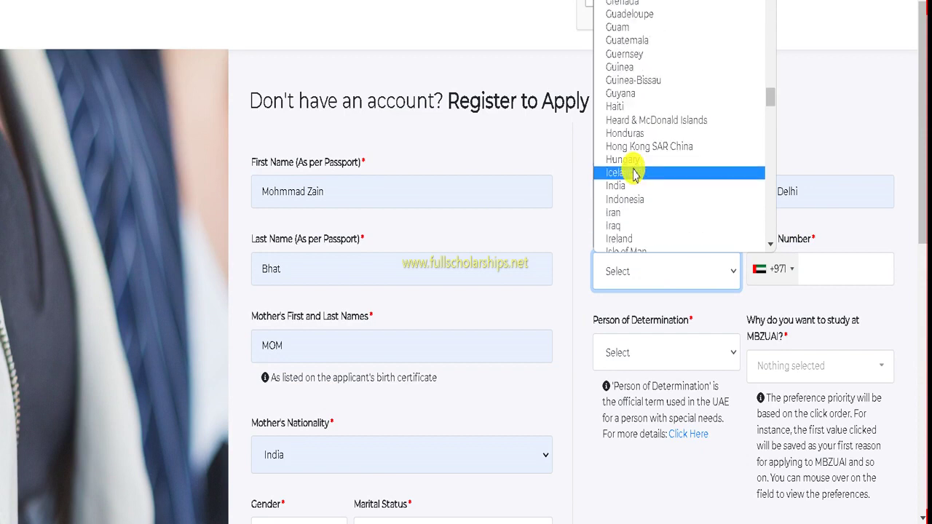
{"action": "left_click", "coordinate": [618, 186]}
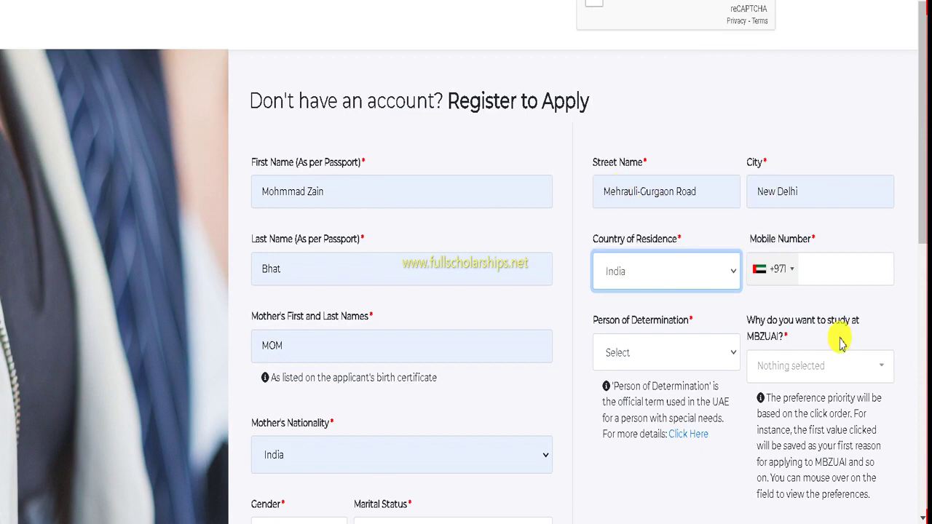
Autofill the +91 mobile number and answer No for Person of Determination
{"action": "left_click", "coordinate": [830, 272]}
{"action": "left_click", "coordinate": [590, 246]}
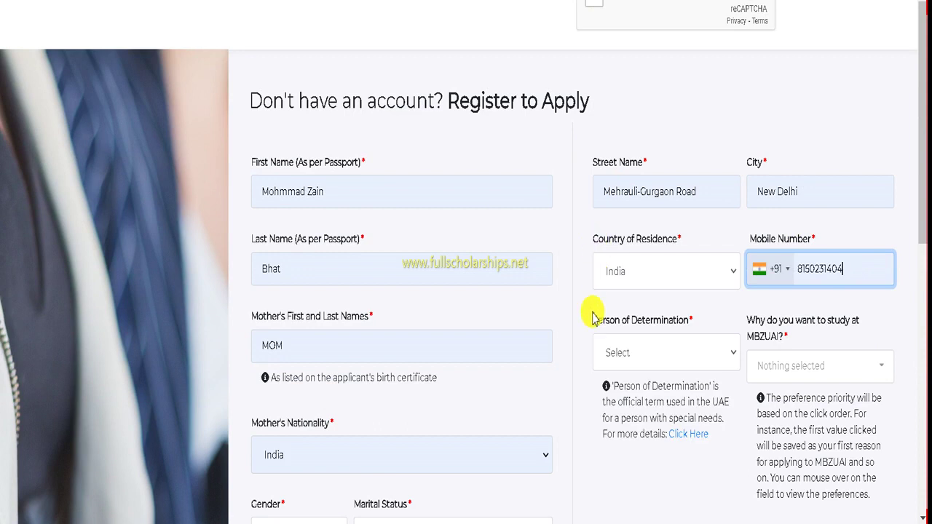
{"action": "left_click", "coordinate": [652, 352]}
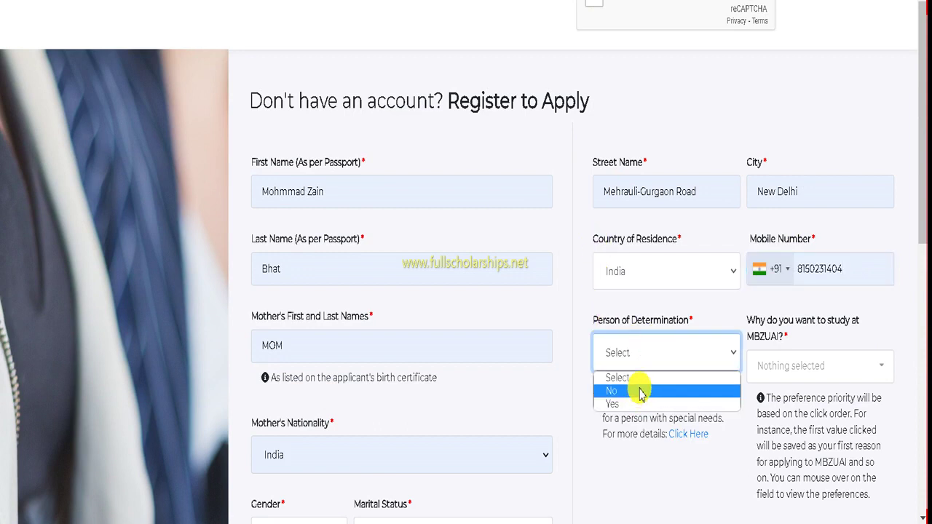
{"action": "left_click", "coordinate": [628, 379]}
{"action": "left_click", "coordinate": [630, 354]}
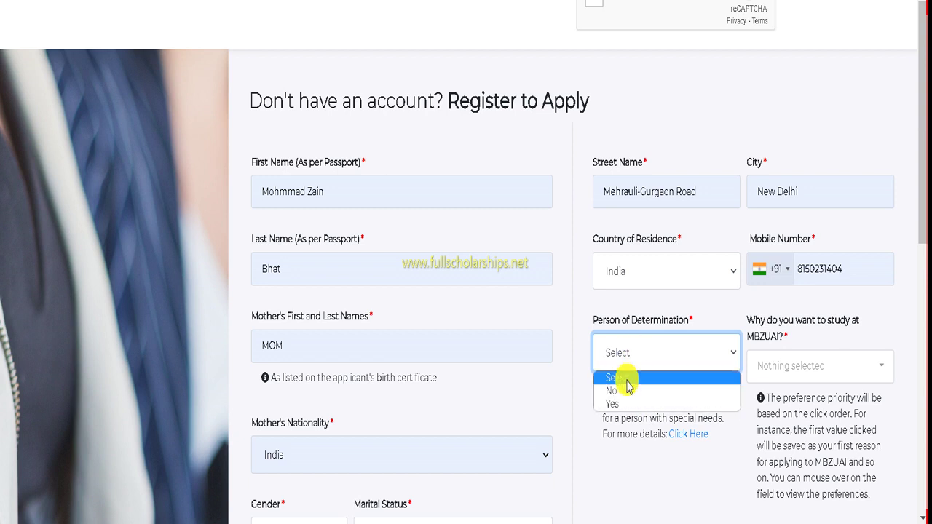
{"action": "left_click", "coordinate": [626, 391]}
Pick world-class academic leadership and the start-up hub as reasons for studying at MBZUAI
{"action": "left_click", "coordinate": [804, 379]}
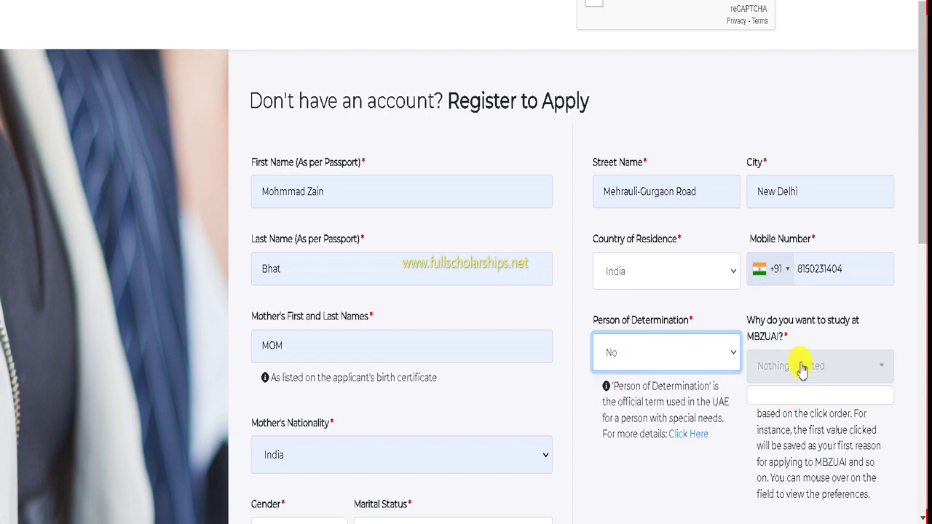
{"action": "left_click", "coordinate": [801, 370]}
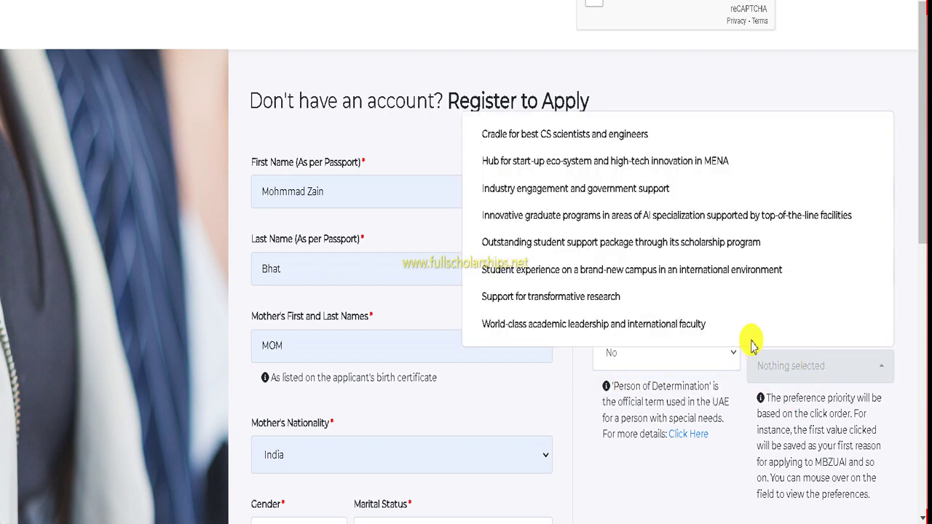
{"action": "left_click", "coordinate": [638, 324]}
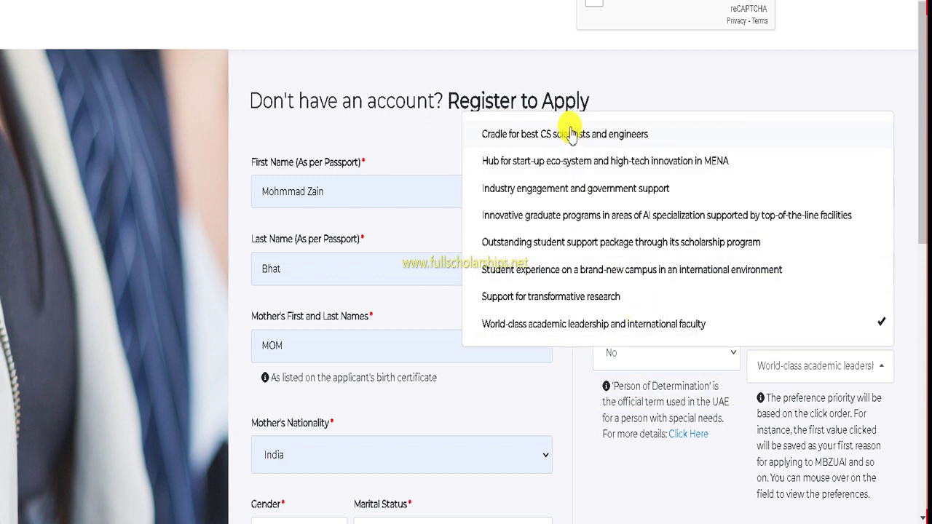
{"action": "left_click", "coordinate": [571, 158]}
{"action": "left_click", "coordinate": [907, 314]}
{"action": "left_click", "coordinate": [892, 336]}
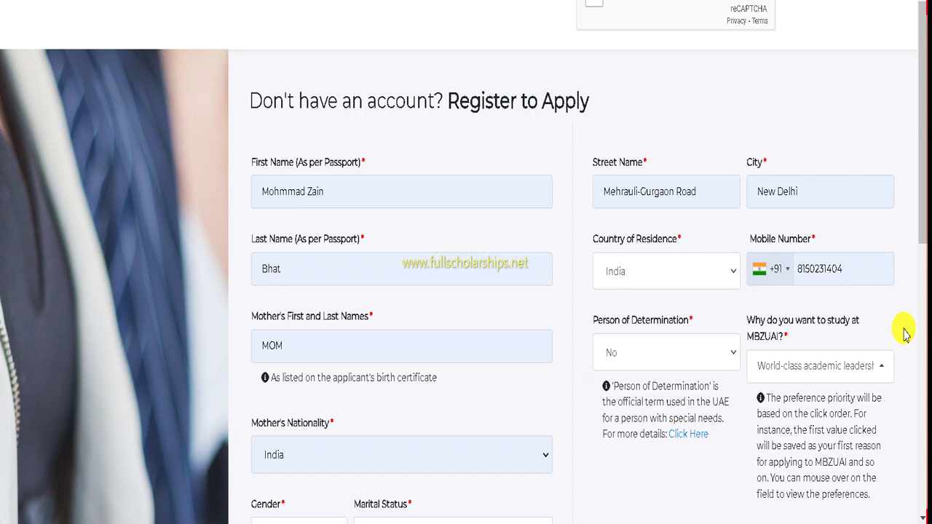
{"action": "scroll", "coordinate": [905, 332], "scroll_direction": "down", "scroll_amount": 1}
Answer Social Media for 'How Did You Hear About Us?'
{"action": "scroll", "coordinate": [906, 333], "scroll_direction": "down", "scroll_amount": 1}
{"action": "left_click", "coordinate": [690, 396]}
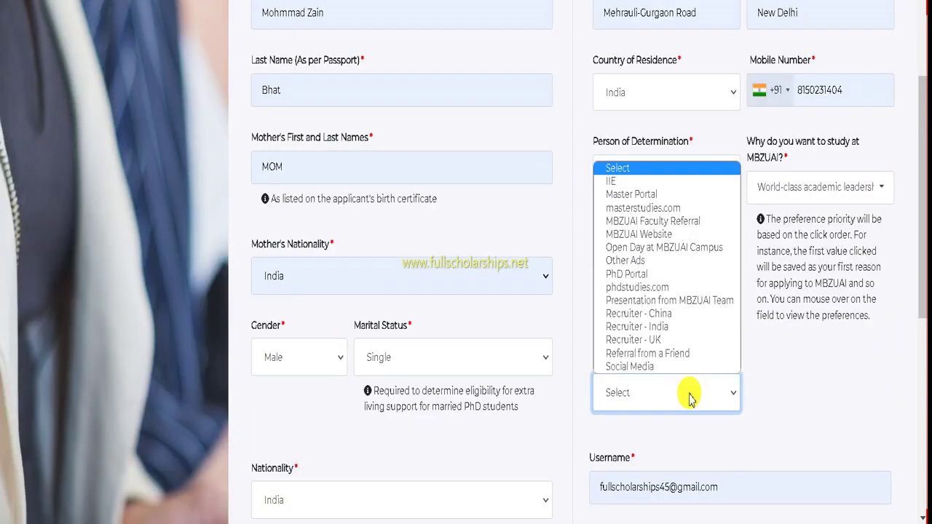
{"action": "left_click", "coordinate": [641, 366]}
{"action": "scroll", "coordinate": [822, 364], "scroll_direction": "down", "scroll_amount": 1}
{"action": "scroll", "coordinate": [816, 359], "scroll_direction": "down", "scroll_amount": 3}
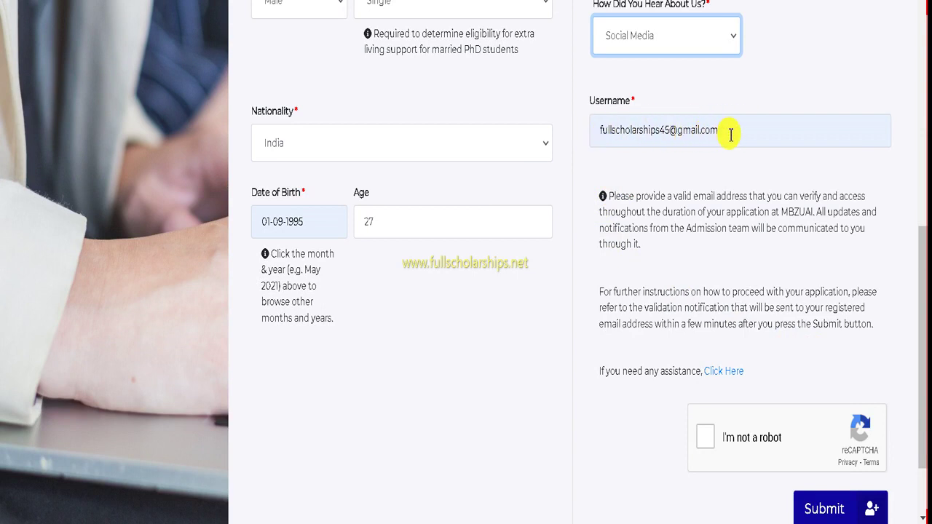
Check the entered username and submit the registration form
{"action": "left_click_drag", "start_coordinate": [709, 130], "coordinate": [589, 129]}
{"action": "left_click", "coordinate": [762, 83]}
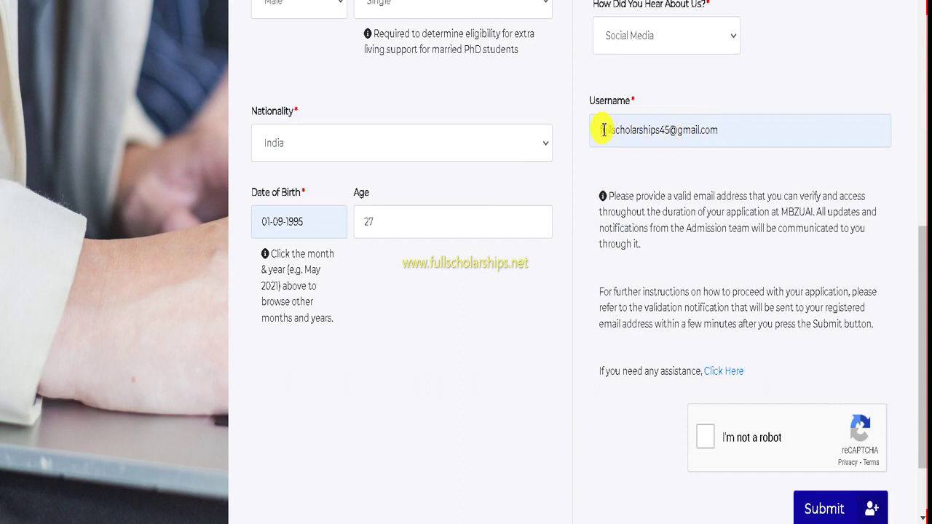
{"action": "left_click_drag", "start_coordinate": [599, 131], "coordinate": [743, 129]}
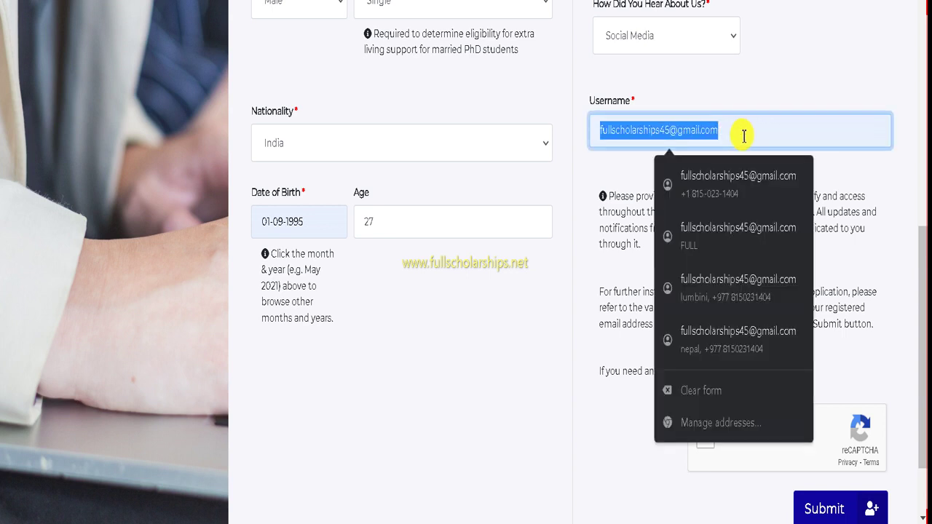
{"action": "left_click", "coordinate": [781, 73]}
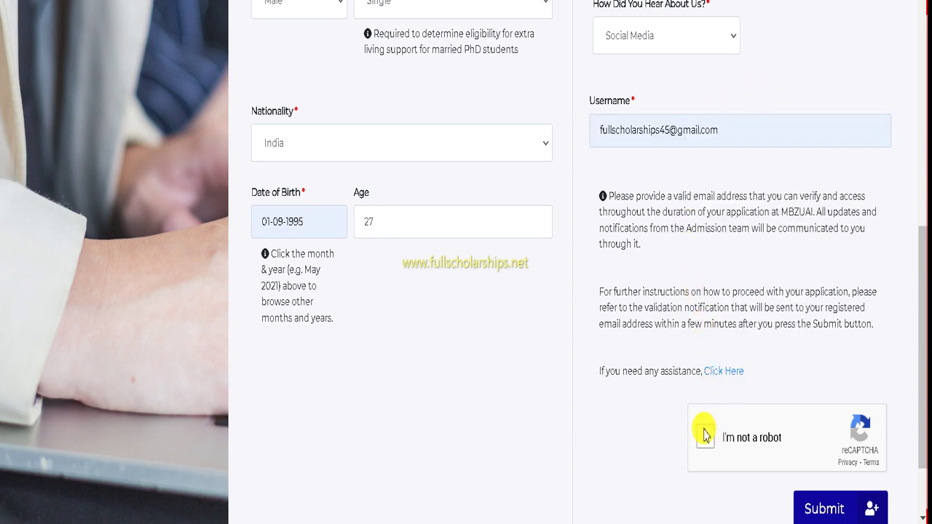
{"action": "scroll", "coordinate": [706, 400], "scroll_direction": "down", "scroll_amount": 2}
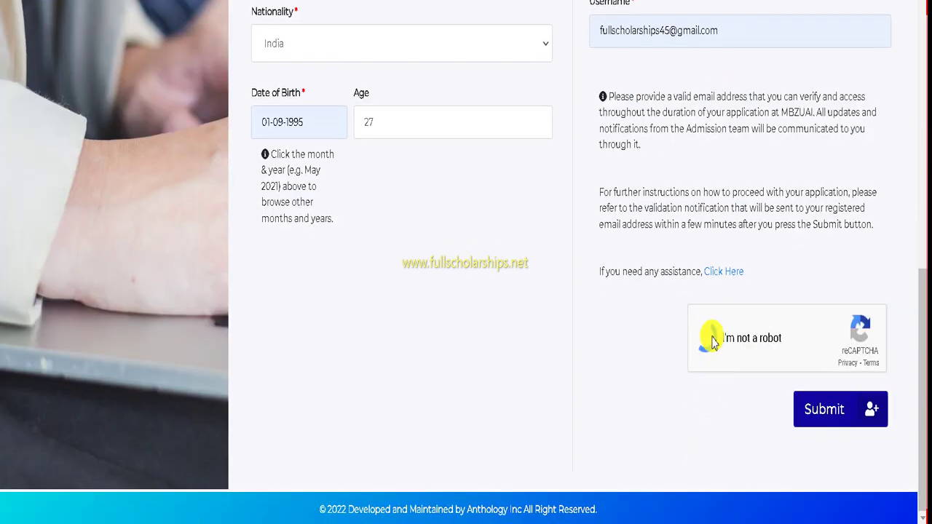
{"action": "left_click", "coordinate": [834, 422]}
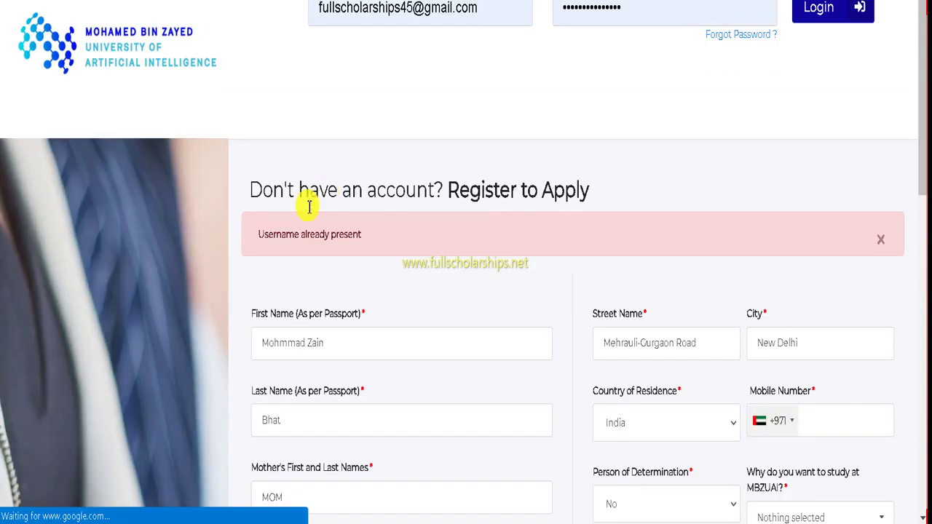
Note the 'Username already present' error, pass the reCAPTCHA, and log in with the existing account
{"action": "mouse_move", "coordinate": [259, 237]}
{"action": "left_mouse_down"}
{"action": "mouse_move", "coordinate": [385, 260]}
{"action": "mouse_move", "coordinate": [427, 255]}
{"action": "left_mouse_up"}
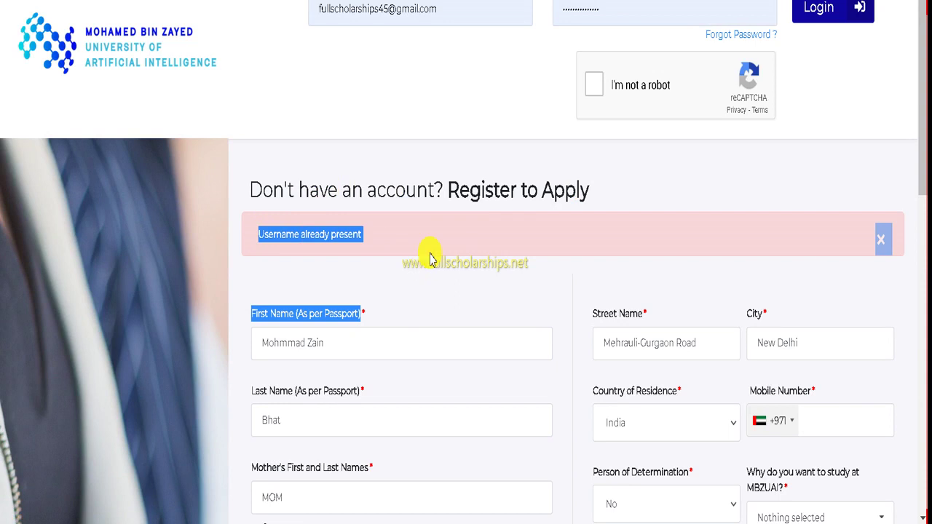
{"action": "left_click_drag", "start_coordinate": [511, 190], "coordinate": [502, 191]}
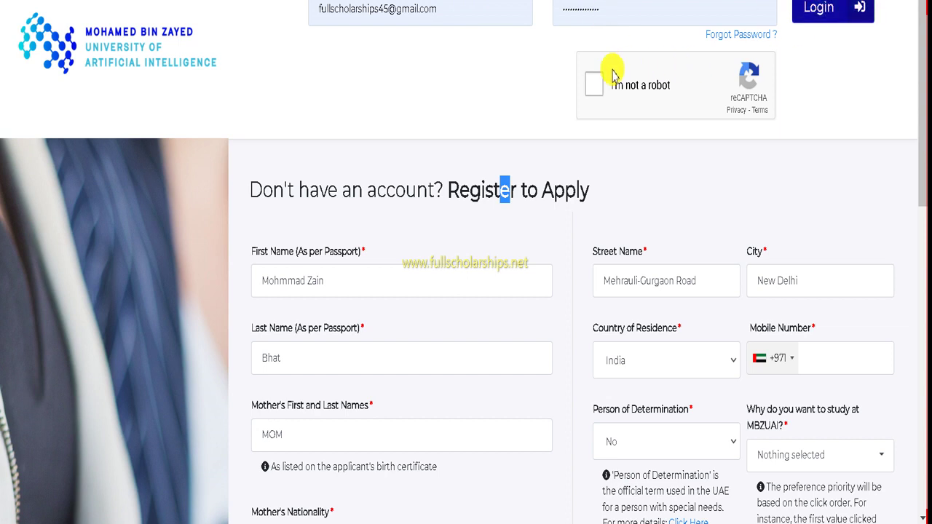
{"action": "left_click", "coordinate": [595, 93]}
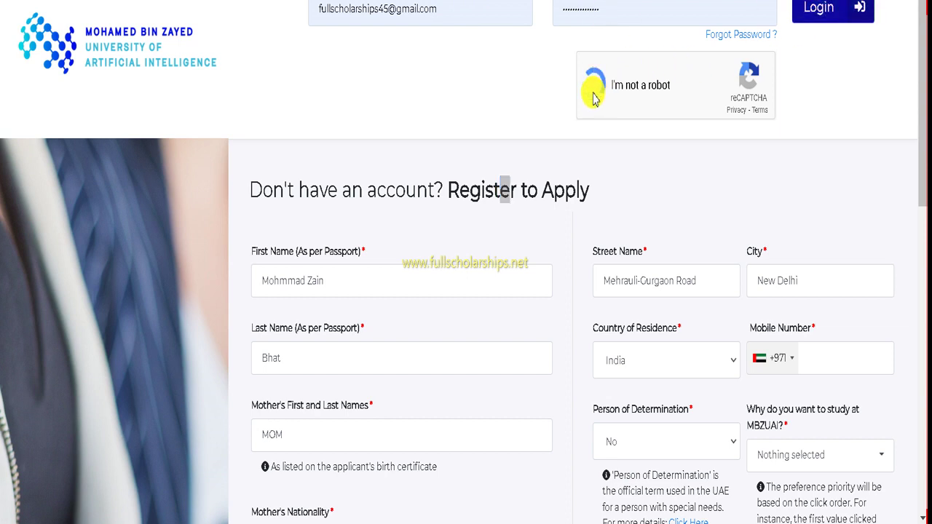
{"action": "left_click", "coordinate": [816, 19]}
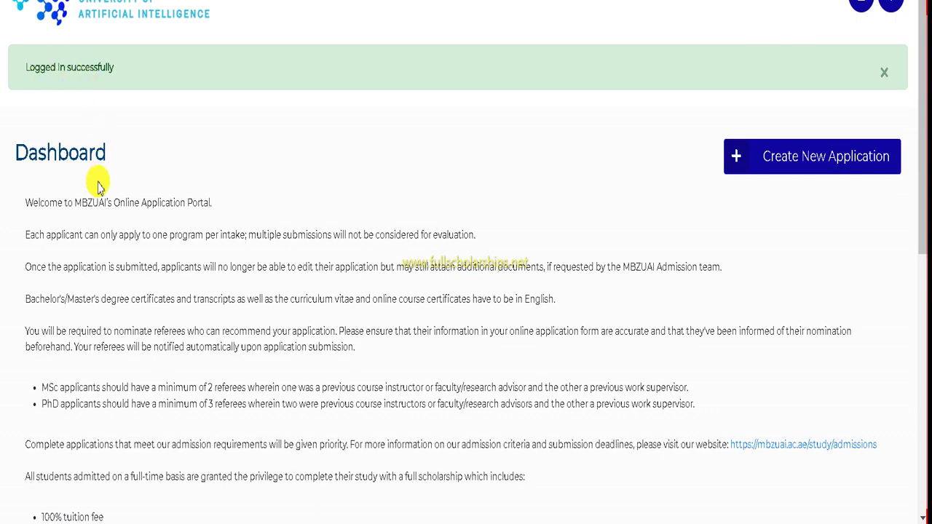
Scroll the Dashboard, highlighting the full scholarship benefits and viewing the unsuccessful earlier application
{"action": "scroll", "coordinate": [97, 178], "scroll_direction": "down", "scroll_amount": 1}
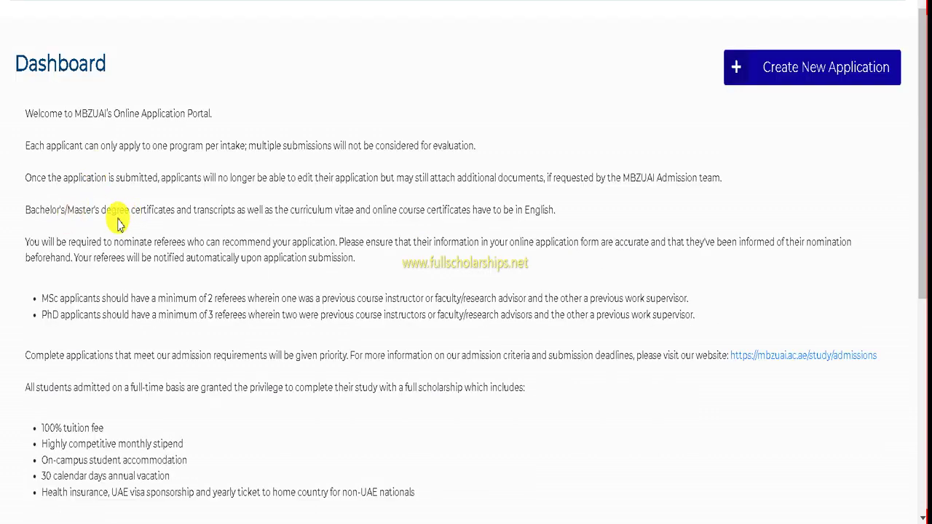
{"action": "scroll", "coordinate": [240, 211], "scroll_direction": "down", "scroll_amount": 1}
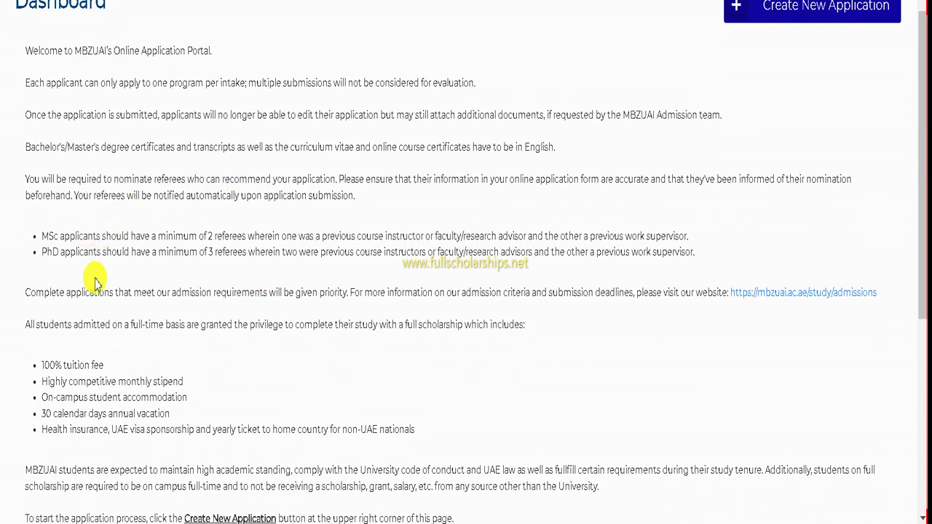
{"action": "scroll", "coordinate": [200, 226], "scroll_direction": "down", "scroll_amount": 2}
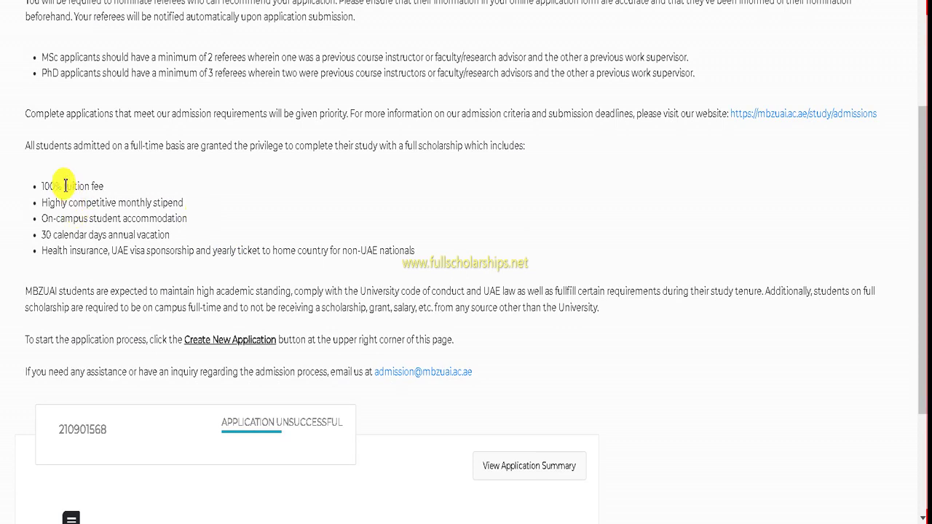
{"action": "left_click_drag", "start_coordinate": [25, 146], "coordinate": [570, 259]}
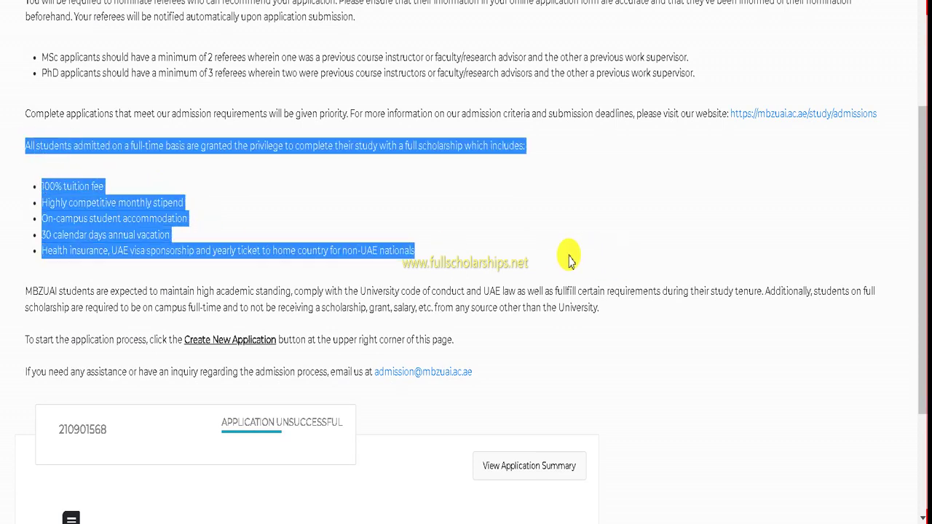
{"action": "scroll", "coordinate": [578, 208], "scroll_direction": "down", "scroll_amount": 2}
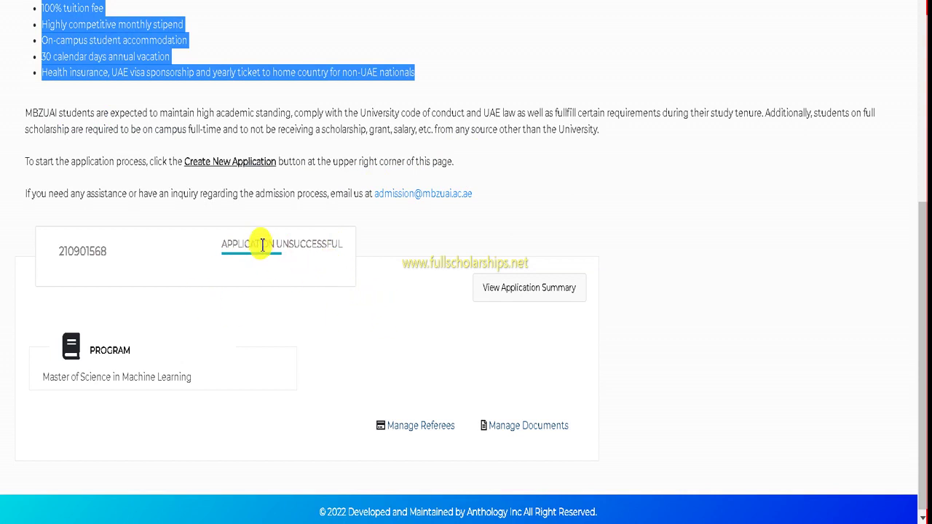
{"action": "scroll", "coordinate": [277, 236], "scroll_direction": "up", "scroll_amount": 4}
{"action": "scroll", "coordinate": [407, 252], "scroll_direction": "up", "scroll_amount": 2}
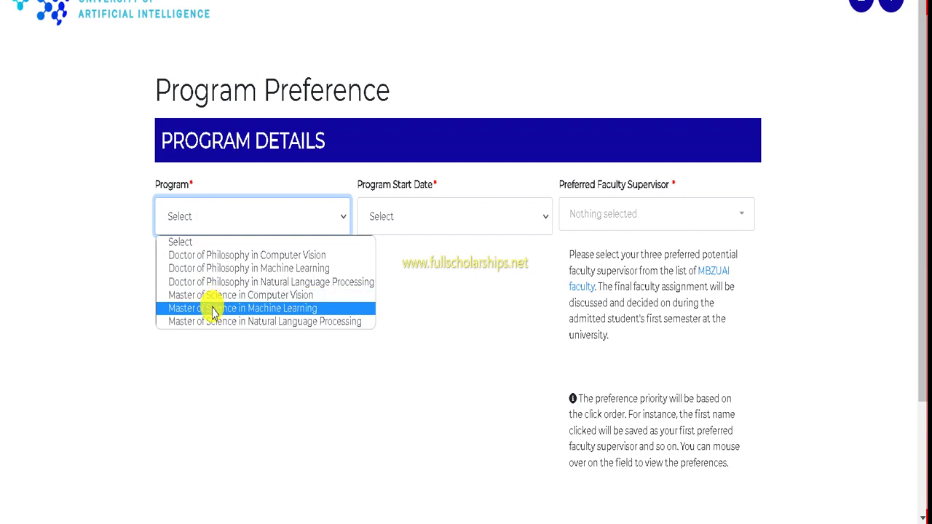
Choose Master of Science in Machine Learning with a 2023 Fall start date
{"action": "left_click", "coordinate": [213, 310]}
{"action": "left_click", "coordinate": [439, 220]}
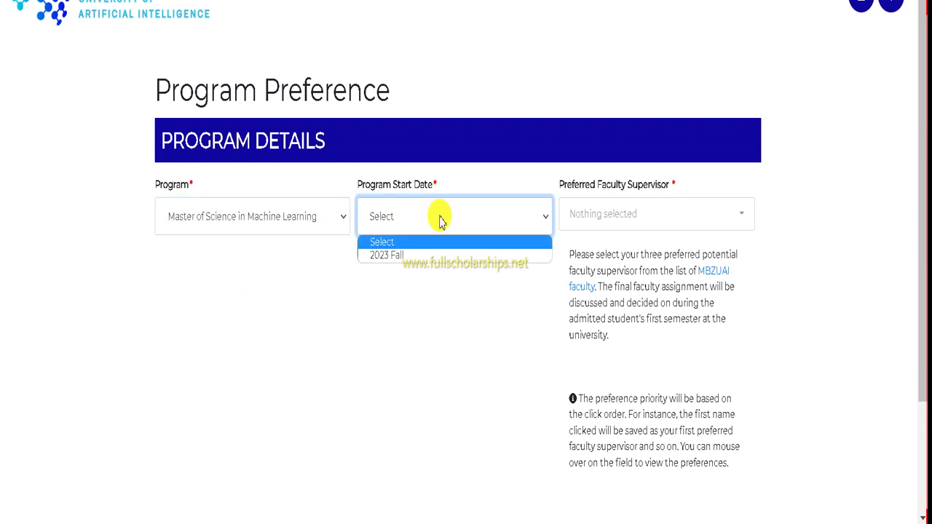
{"action": "left_click", "coordinate": [401, 256]}
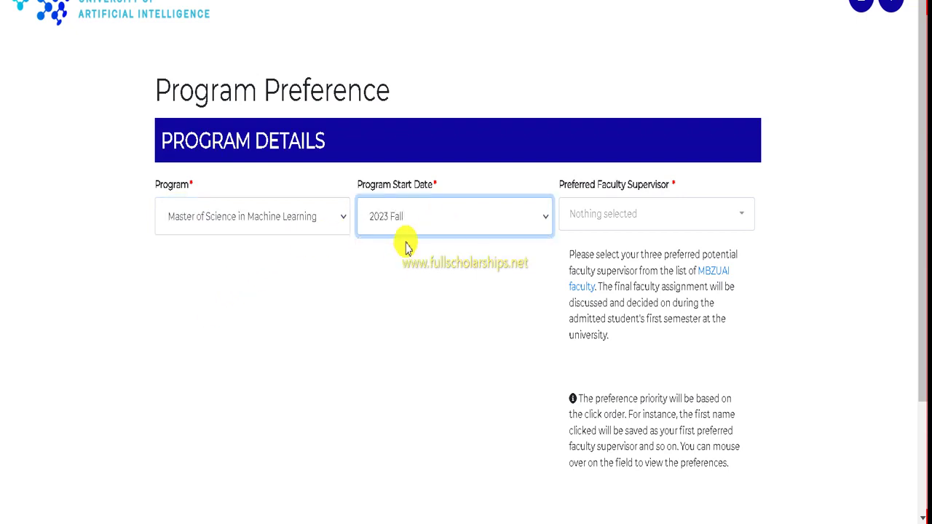
{"action": "left_click", "coordinate": [655, 226]}
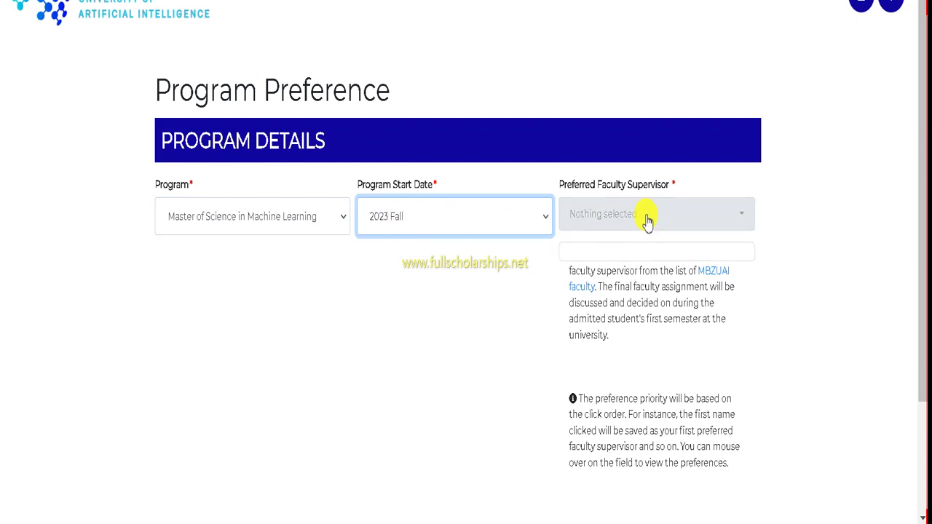
{"action": "left_click", "coordinate": [645, 218]}
{"action": "left_click", "coordinate": [611, 222]}
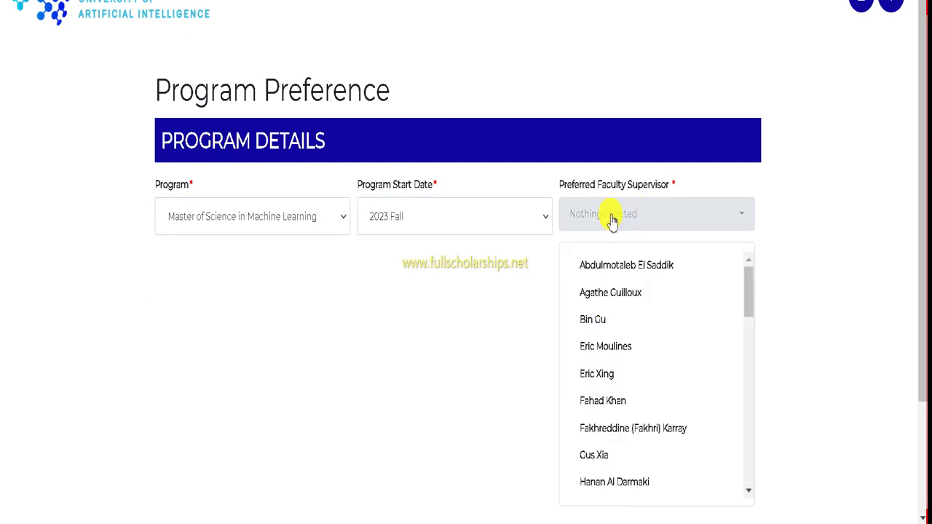
{"action": "left_click", "coordinate": [608, 223]}
{"action": "scroll", "coordinate": [614, 331], "scroll_direction": "down", "scroll_amount": 3}
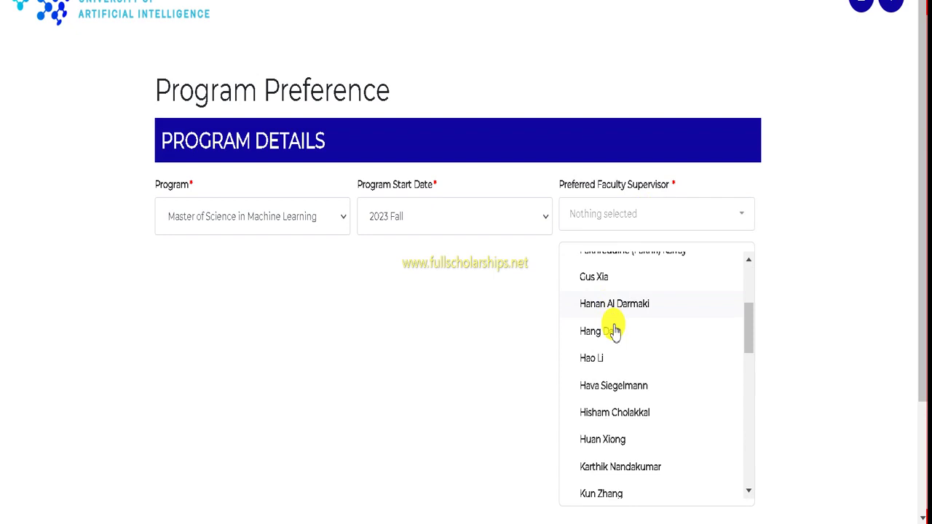
{"action": "scroll", "coordinate": [629, 352], "scroll_direction": "down", "scroll_amount": 2}
{"action": "scroll", "coordinate": [631, 354], "scroll_direction": "down", "scroll_amount": 3}
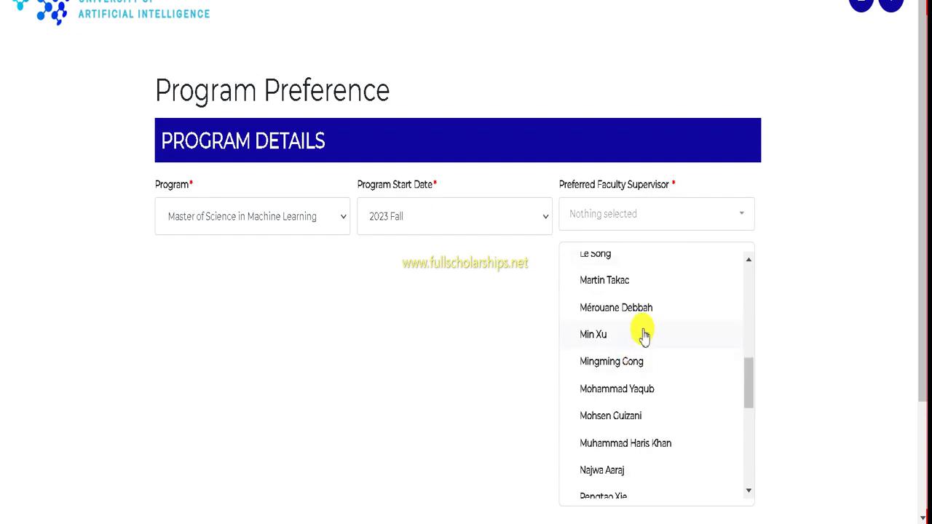
{"action": "scroll", "coordinate": [638, 348], "scroll_direction": "down", "scroll_amount": 2}
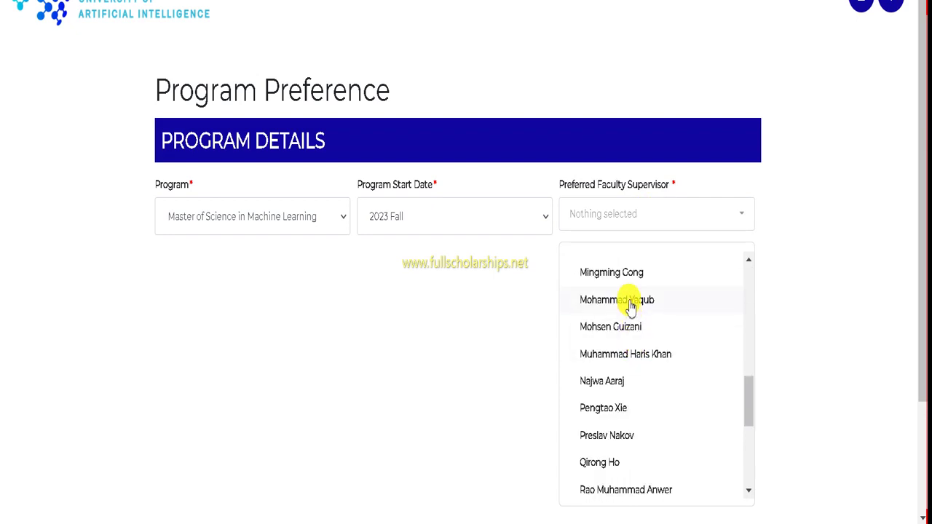
{"action": "left_click", "coordinate": [842, 329]}
{"action": "scroll", "coordinate": [832, 331], "scroll_direction": "down", "scroll_amount": 2}
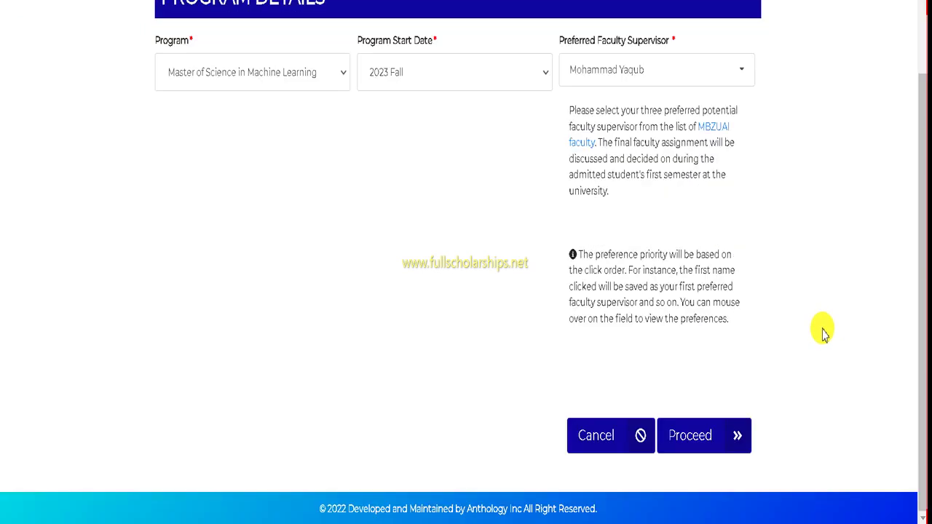
Try to proceed, dismiss the supervisor warning, and keep the unresponsive page loading
{"action": "left_click", "coordinate": [701, 437]}
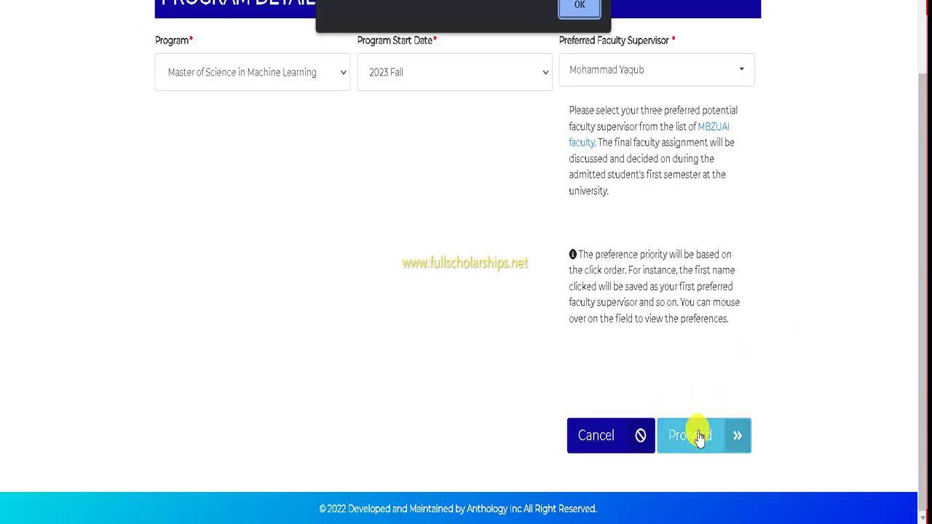
{"action": "left_click", "coordinate": [593, 6]}
{"action": "left_click", "coordinate": [630, 69]}
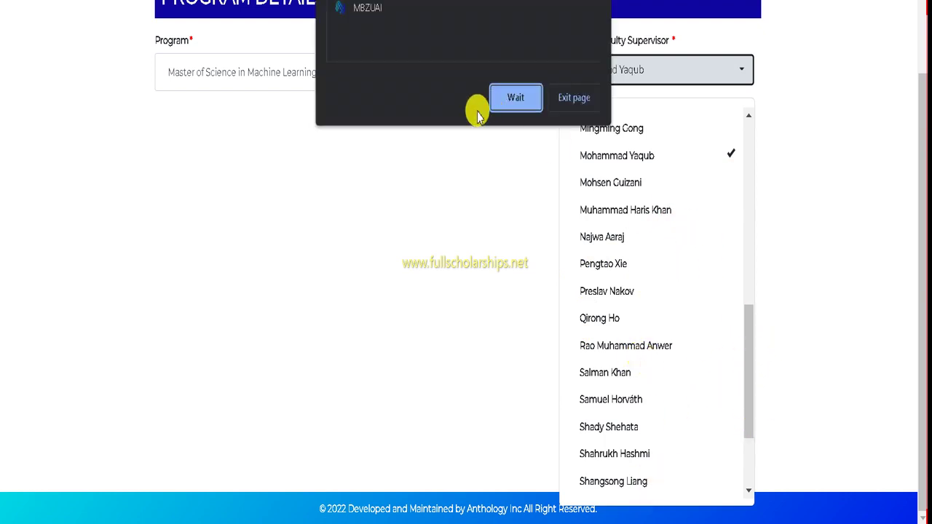
{"action": "left_click", "coordinate": [539, 104]}
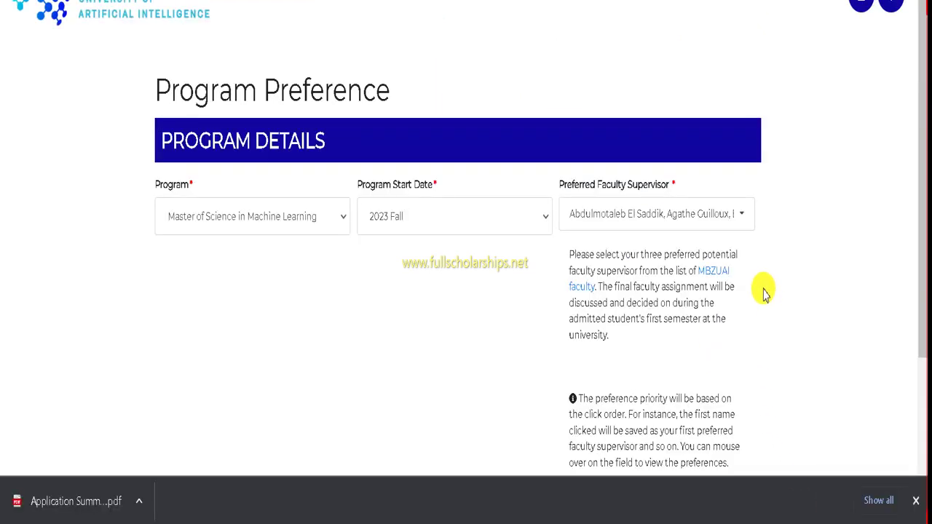
Confirm three preferred supervisors are ticked and proceed to Personal Details
{"action": "left_click", "coordinate": [743, 222]}
{"action": "left_click", "coordinate": [730, 231]}
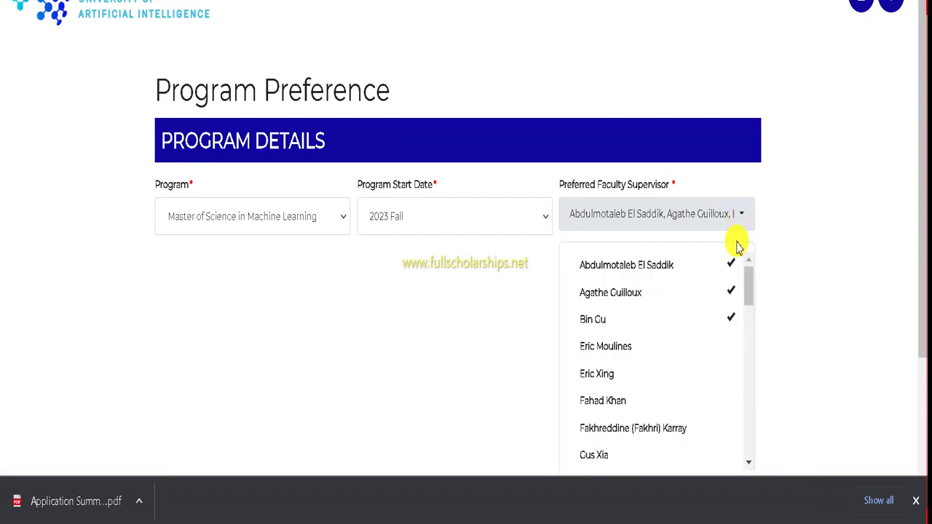
{"action": "double_click", "coordinate": [743, 221]}
{"action": "double_click", "coordinate": [742, 224]}
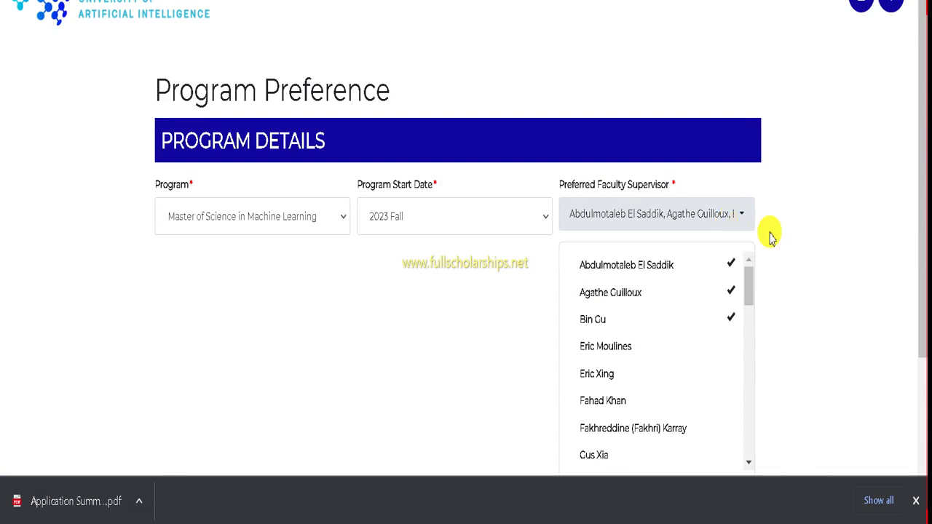
{"action": "left_click", "coordinate": [794, 235]}
{"action": "scroll", "coordinate": [804, 236], "scroll_direction": "down", "scroll_amount": 3}
{"action": "left_click", "coordinate": [704, 410]}
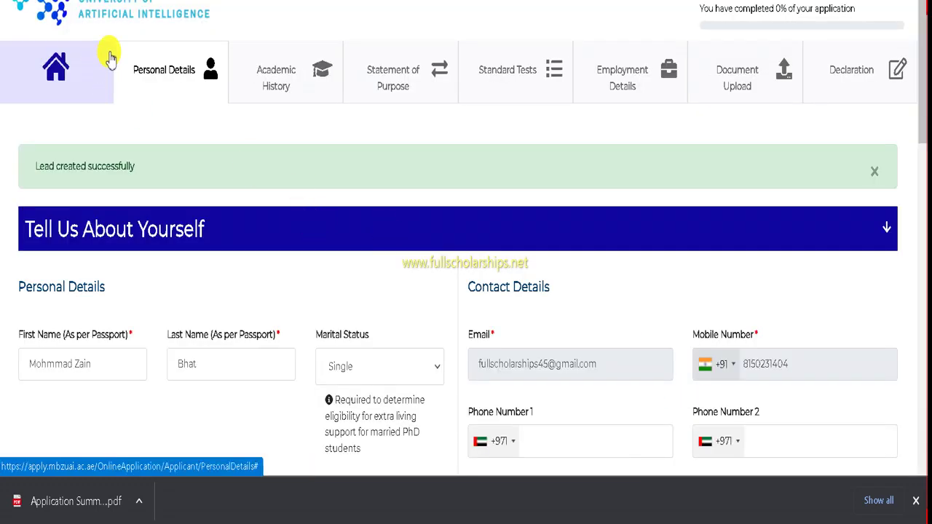
Go from the Personal Details tab to the application's Declaration tab
{"action": "left_click", "coordinate": [182, 98]}
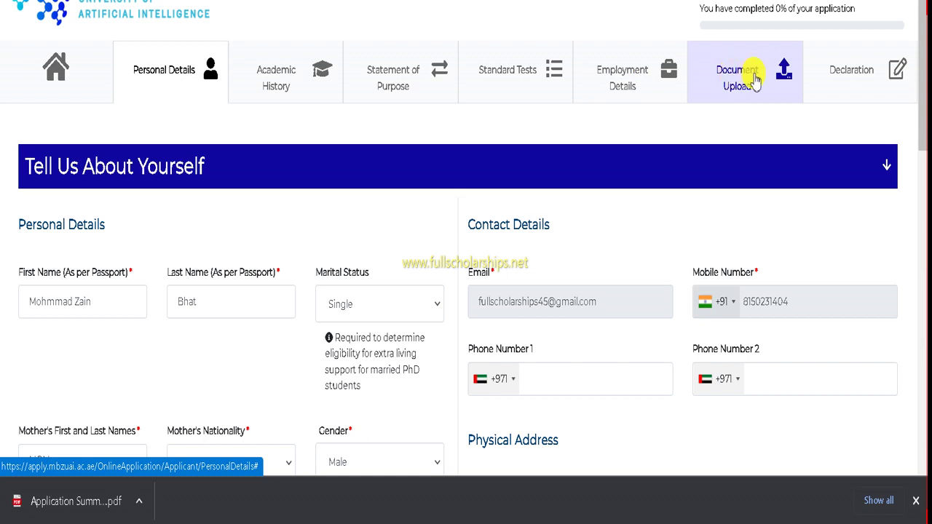
{"action": "left_click", "coordinate": [819, 76]}
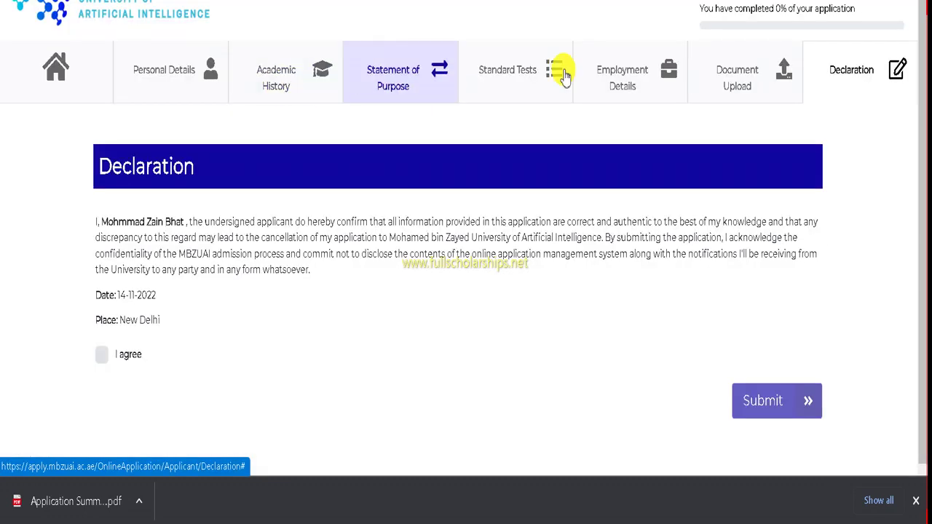
Tick 'I agree' on the declaration, submit, and open the Application Summary PDF
{"action": "scroll", "coordinate": [357, 201], "scroll_direction": "down", "scroll_amount": 1}
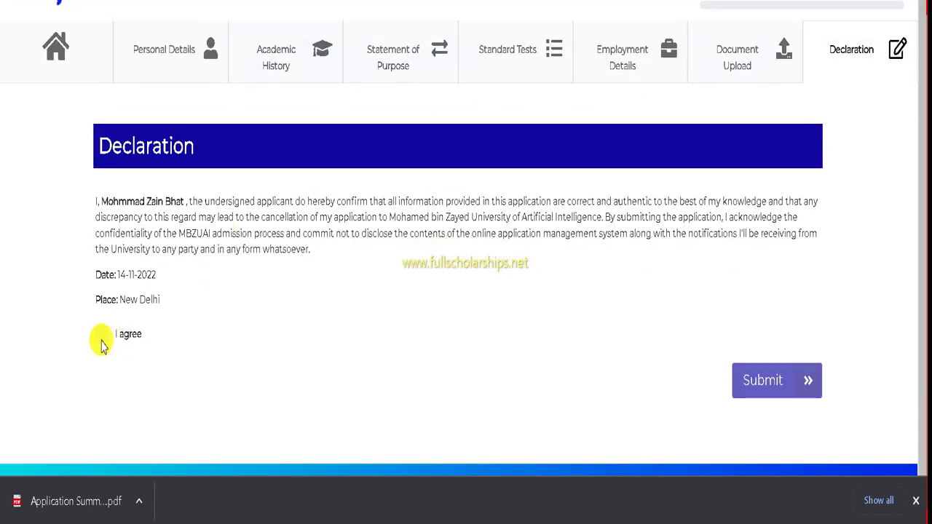
{"action": "left_click", "coordinate": [102, 337]}
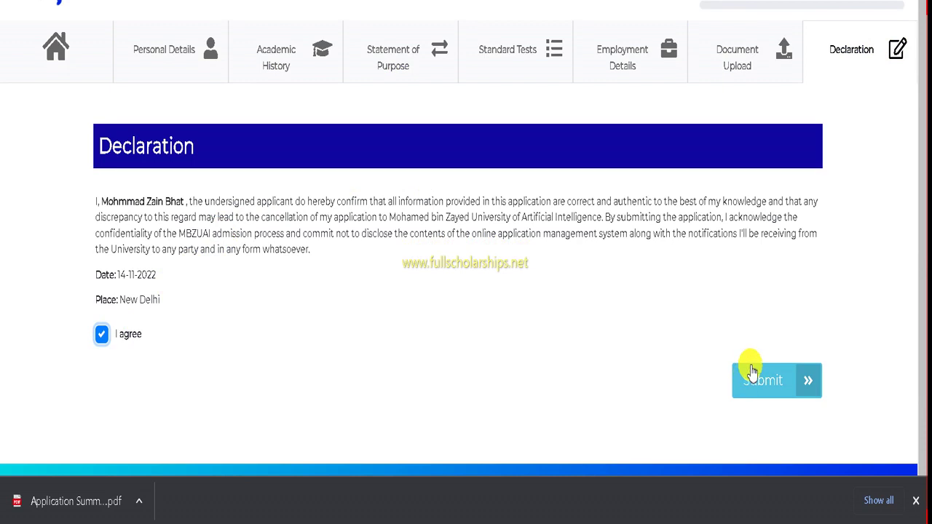
{"action": "left_click", "coordinate": [102, 505]}
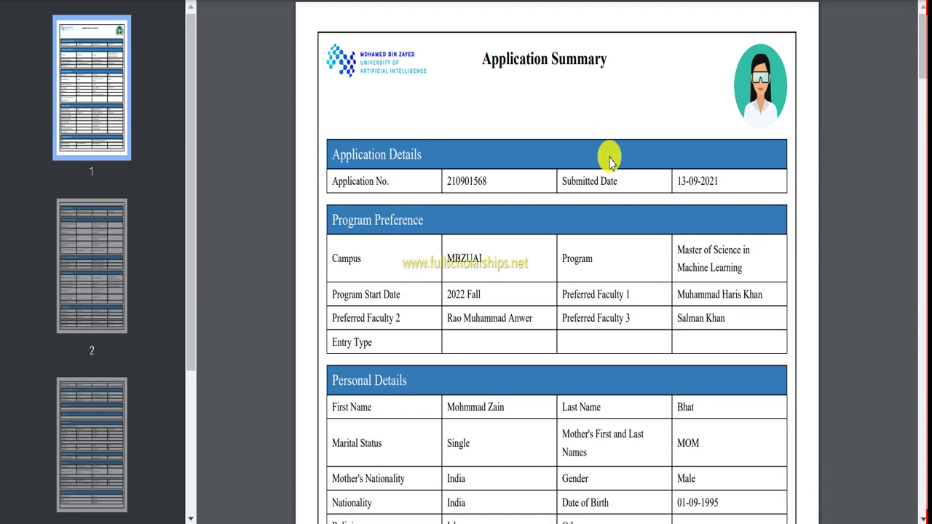
Read the application summary PDF pages 1–4 down to the final declaration page
{"action": "scroll", "coordinate": [578, 214], "scroll_direction": "down", "scroll_amount": 2}
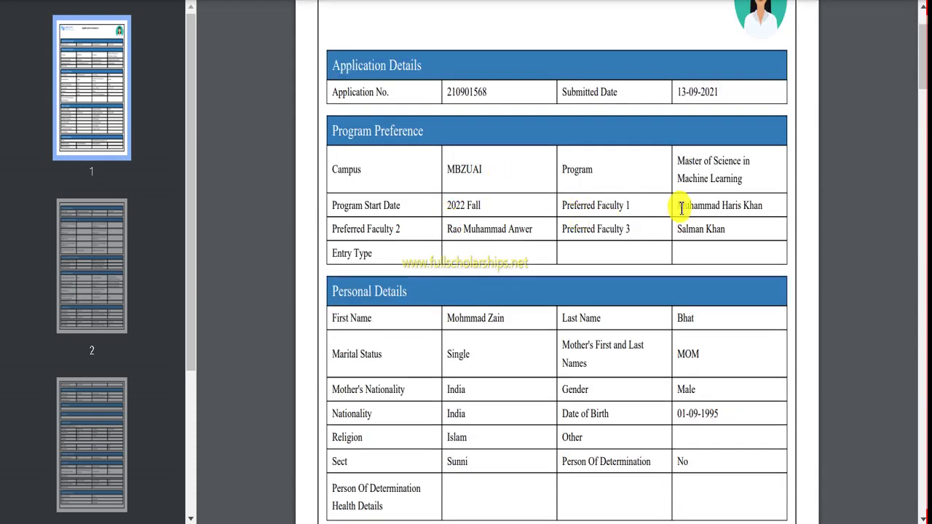
{"action": "scroll", "coordinate": [473, 142], "scroll_direction": "up", "scroll_amount": 2}
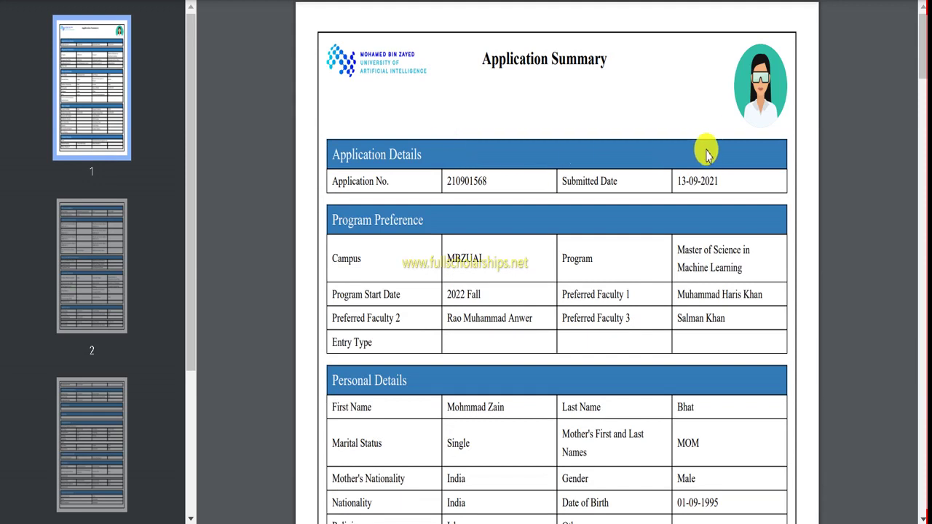
{"action": "scroll", "coordinate": [713, 155], "scroll_direction": "down", "scroll_amount": 2}
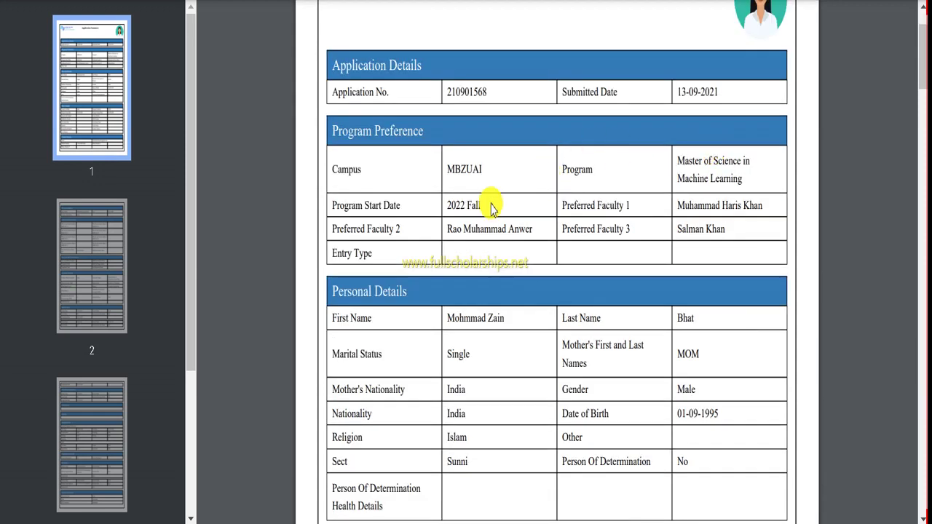
{"action": "scroll", "coordinate": [564, 225], "scroll_direction": "down", "scroll_amount": 2}
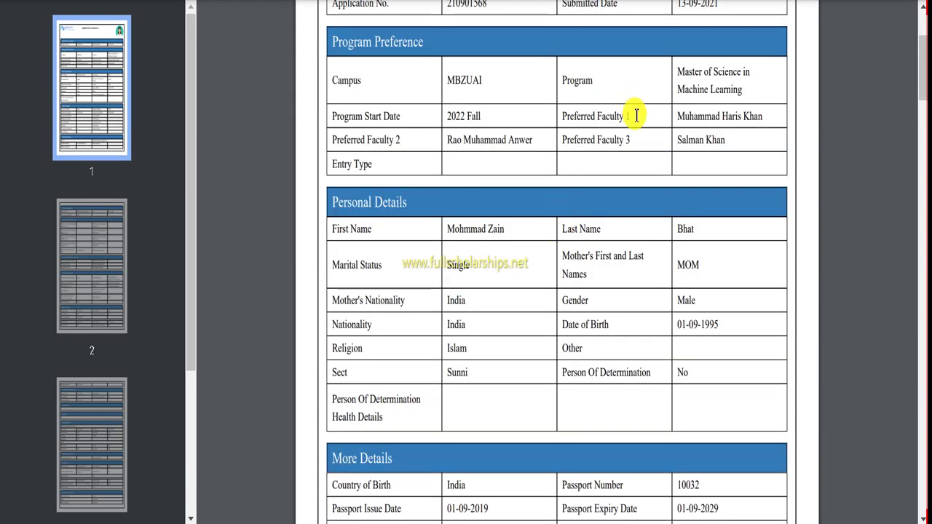
{"action": "scroll", "coordinate": [620, 141], "scroll_direction": "down", "scroll_amount": 2}
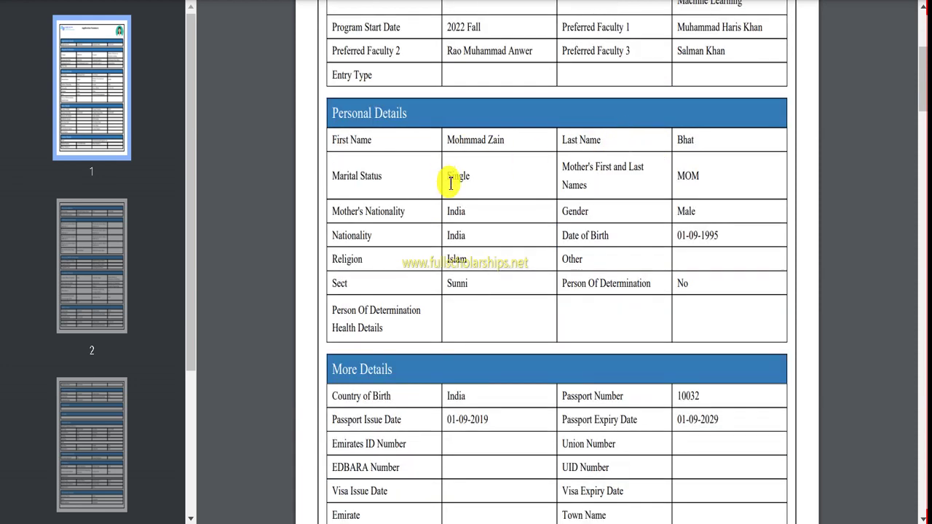
{"action": "scroll", "coordinate": [567, 200], "scroll_direction": "down", "scroll_amount": 4}
{"action": "scroll", "coordinate": [393, 244], "scroll_direction": "down", "scroll_amount": 4}
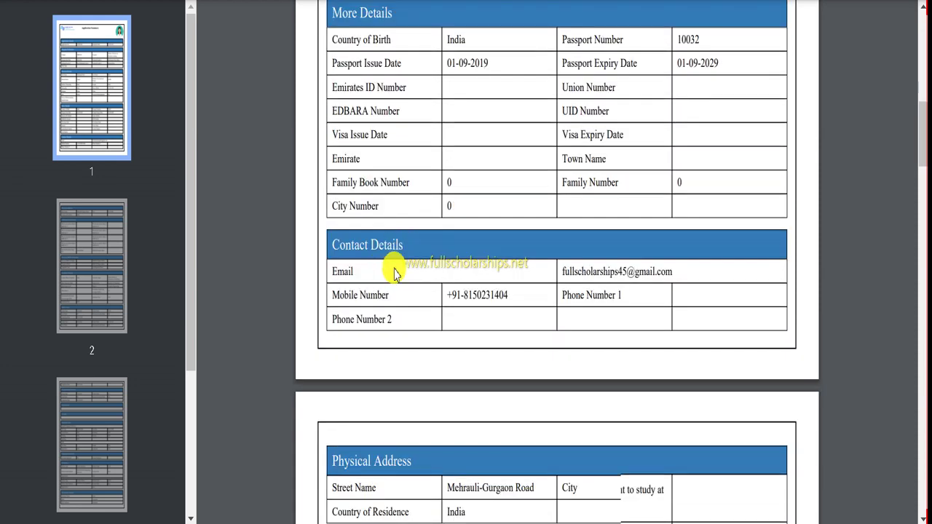
{"action": "scroll", "coordinate": [386, 266], "scroll_direction": "down", "scroll_amount": 4}
{"action": "scroll", "coordinate": [393, 298], "scroll_direction": "down", "scroll_amount": 4}
{"action": "scroll", "coordinate": [381, 209], "scroll_direction": "down", "scroll_amount": 4}
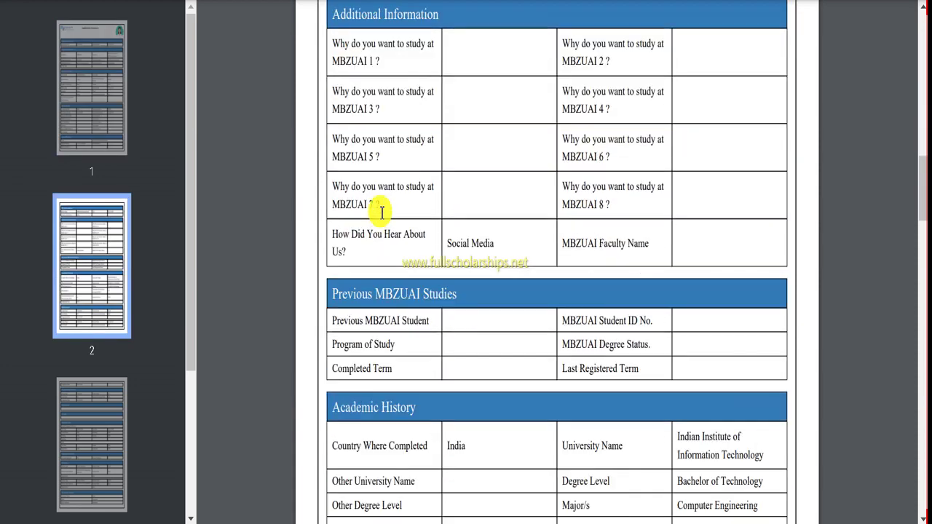
{"action": "scroll", "coordinate": [407, 262], "scroll_direction": "up", "scroll_amount": 2}
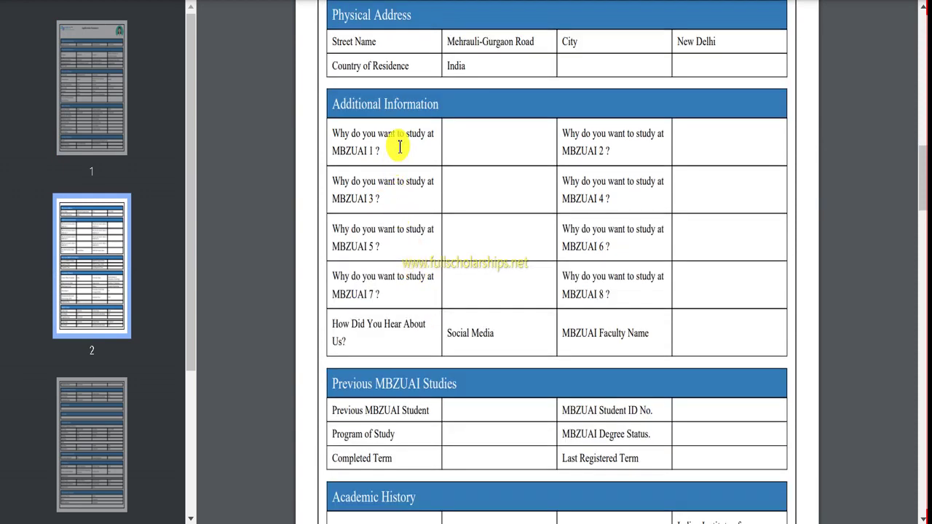
{"action": "scroll", "coordinate": [488, 313], "scroll_direction": "down", "scroll_amount": 4}
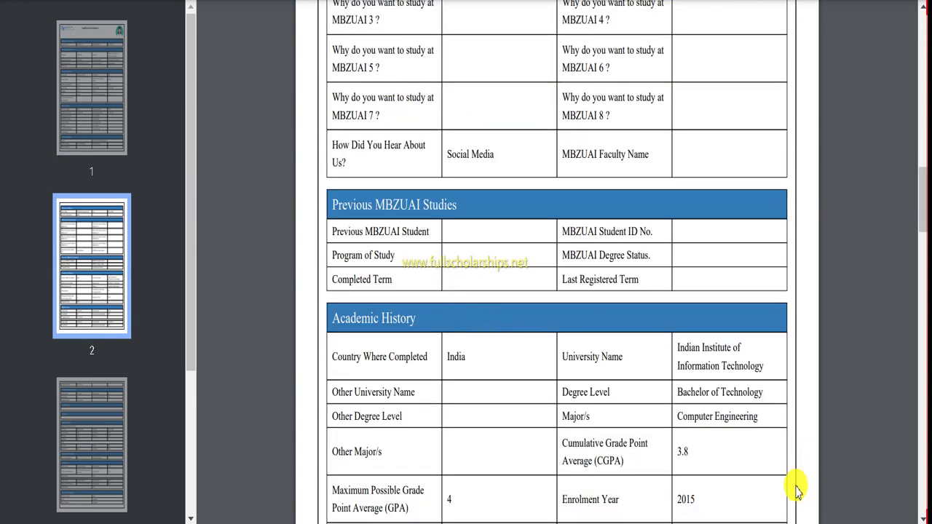
{"action": "scroll", "coordinate": [385, 287], "scroll_direction": "down", "scroll_amount": 2}
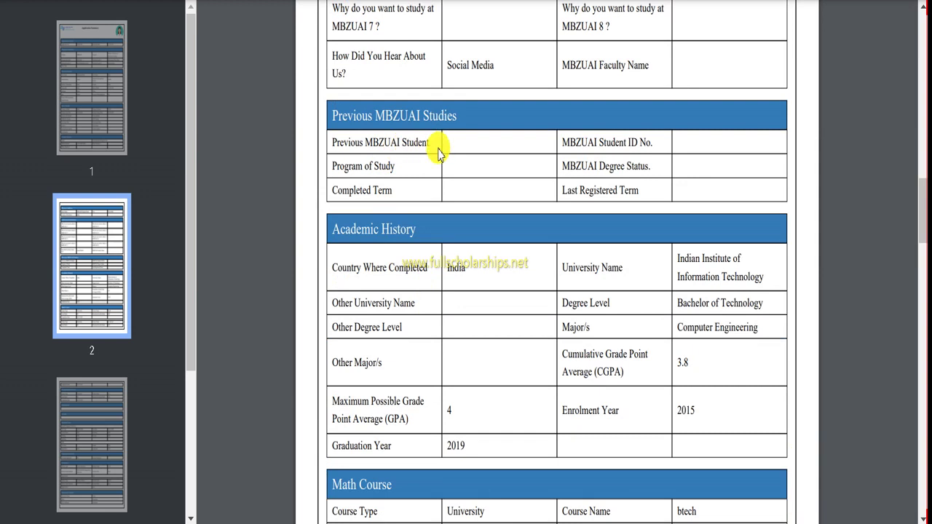
{"action": "scroll", "coordinate": [379, 252], "scroll_direction": "down", "scroll_amount": 3}
{"action": "scroll", "coordinate": [364, 245], "scroll_direction": "down", "scroll_amount": 3}
{"action": "scroll", "coordinate": [449, 244], "scroll_direction": "down", "scroll_amount": 3}
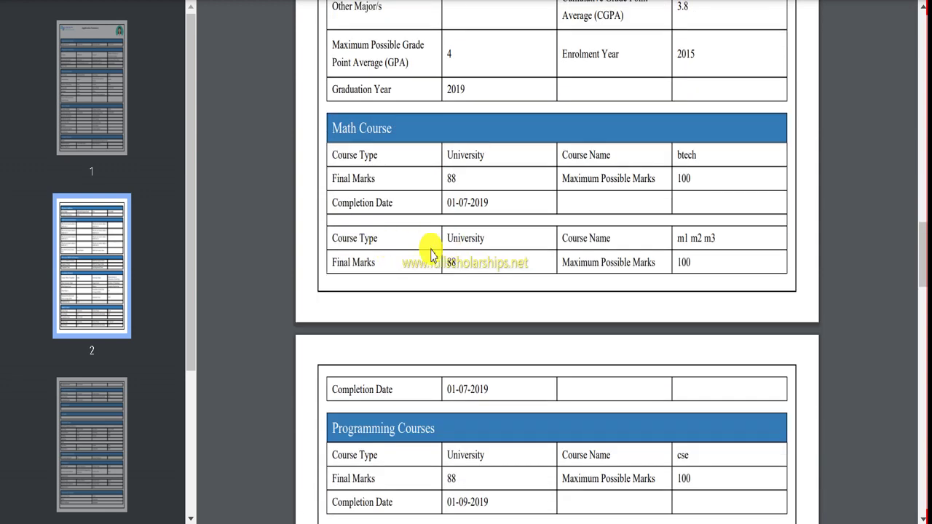
{"action": "scroll", "coordinate": [427, 252], "scroll_direction": "down", "scroll_amount": 3}
{"action": "scroll", "coordinate": [379, 219], "scroll_direction": "down", "scroll_amount": 4}
{"action": "scroll", "coordinate": [443, 202], "scroll_direction": "down", "scroll_amount": 6}
{"action": "scroll", "coordinate": [408, 68], "scroll_direction": "up", "scroll_amount": 4}
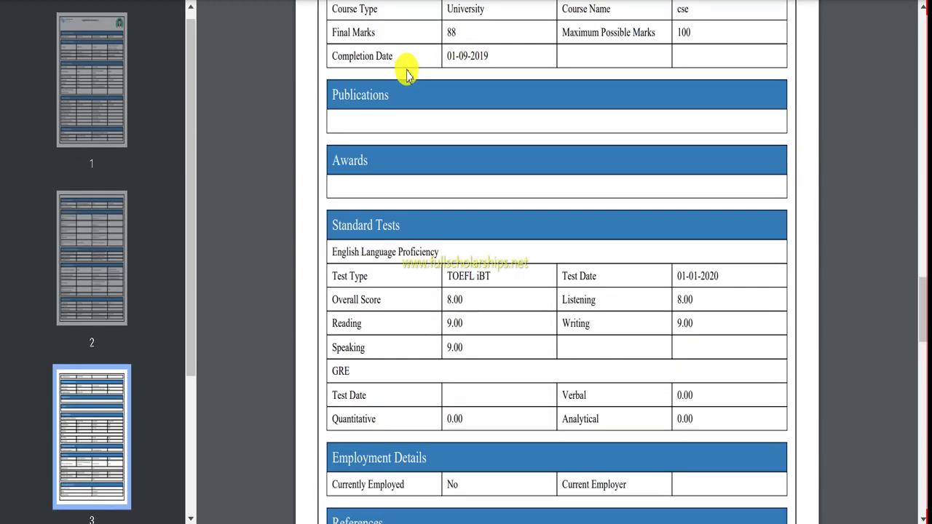
{"action": "scroll", "coordinate": [460, 168], "scroll_direction": "down", "scroll_amount": 4}
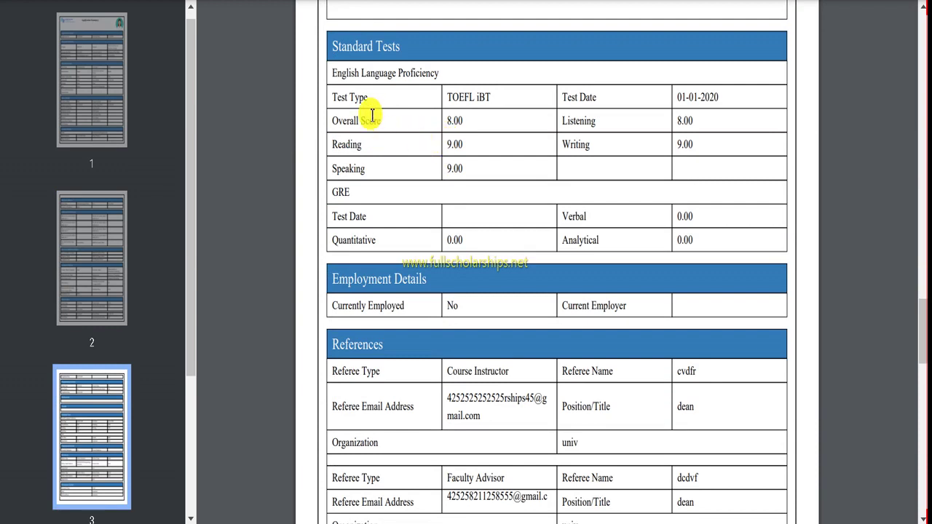
{"action": "scroll", "coordinate": [408, 128], "scroll_direction": "down", "scroll_amount": 2}
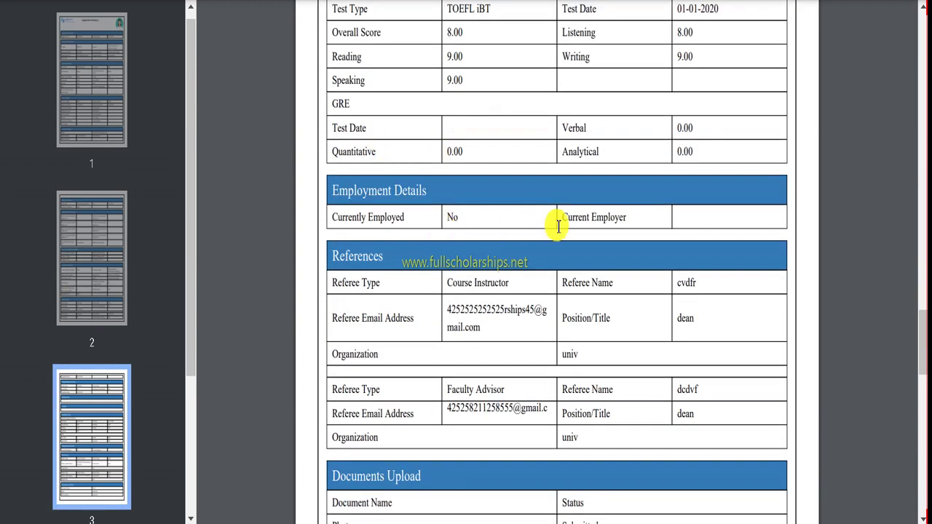
{"action": "scroll", "coordinate": [605, 223], "scroll_direction": "down", "scroll_amount": 2}
{"action": "scroll", "coordinate": [575, 204], "scroll_direction": "down", "scroll_amount": 4}
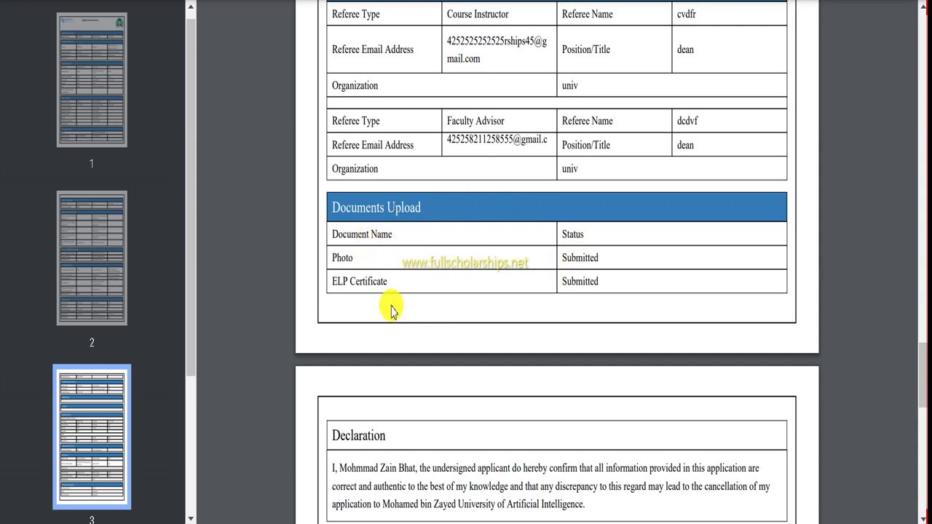
{"action": "scroll", "coordinate": [561, 291], "scroll_direction": "down", "scroll_amount": 4}
{"action": "scroll", "coordinate": [480, 202], "scroll_direction": "down", "scroll_amount": 2}
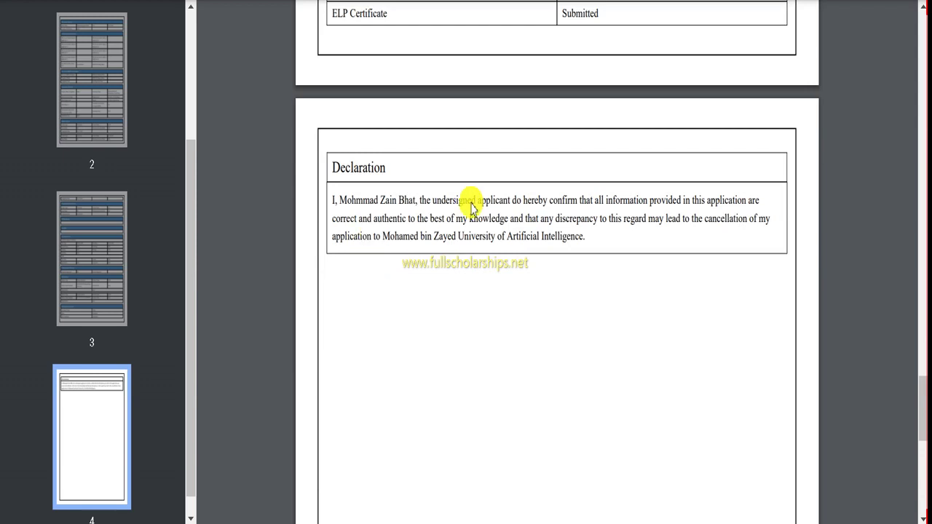
{"action": "scroll", "coordinate": [582, 219], "scroll_direction": "down", "scroll_amount": 4}
{"action": "scroll", "coordinate": [659, 233], "scroll_direction": "up", "scroll_amount": 2}
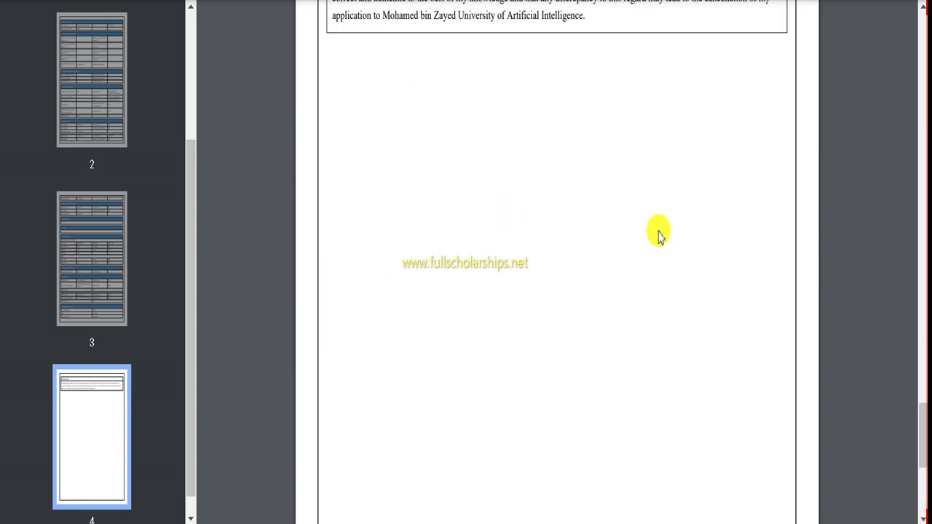
{"action": "scroll", "coordinate": [593, 229], "scroll_direction": "up", "scroll_amount": 3}
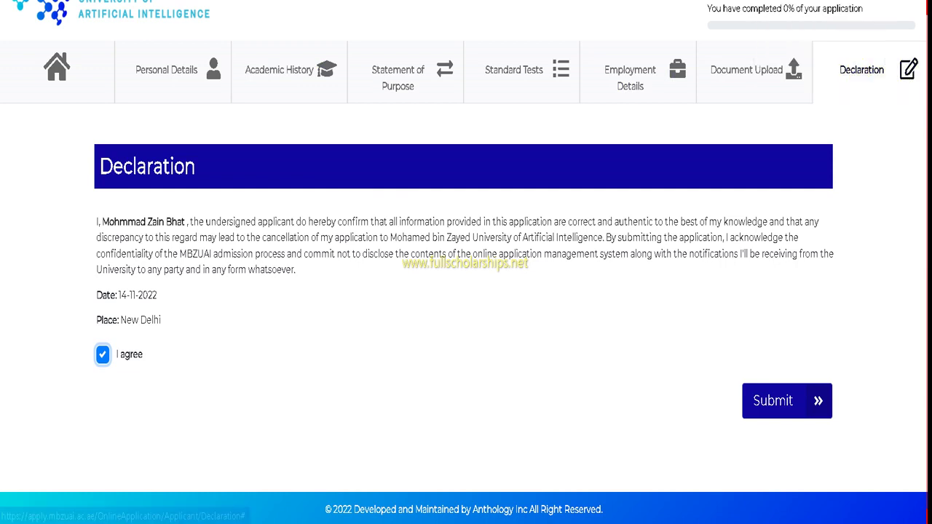
{"action": "left_click", "coordinate": [867, 4]}
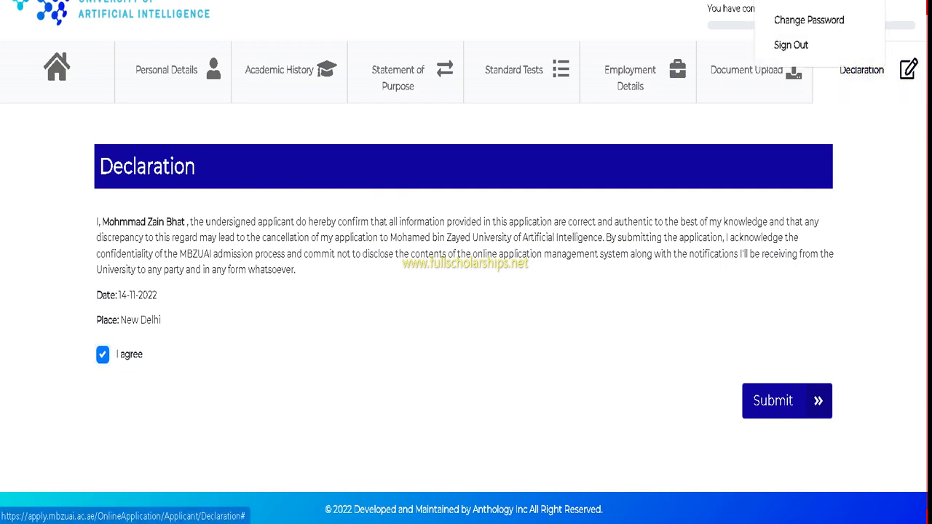
{"action": "left_click", "coordinate": [64, 68]}
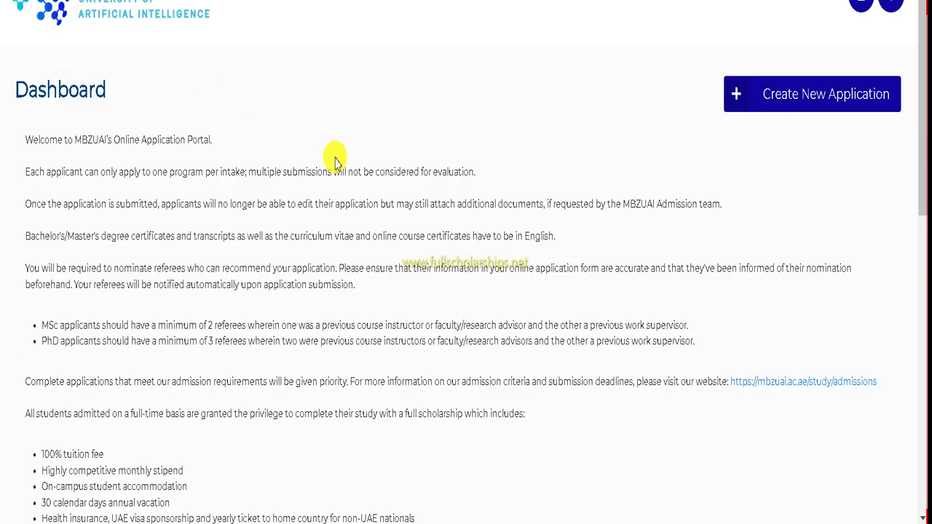
{"action": "scroll", "coordinate": [306, 208], "scroll_direction": "down", "scroll_amount": 4}
{"action": "scroll", "coordinate": [304, 210], "scroll_direction": "down", "scroll_amount": 4}
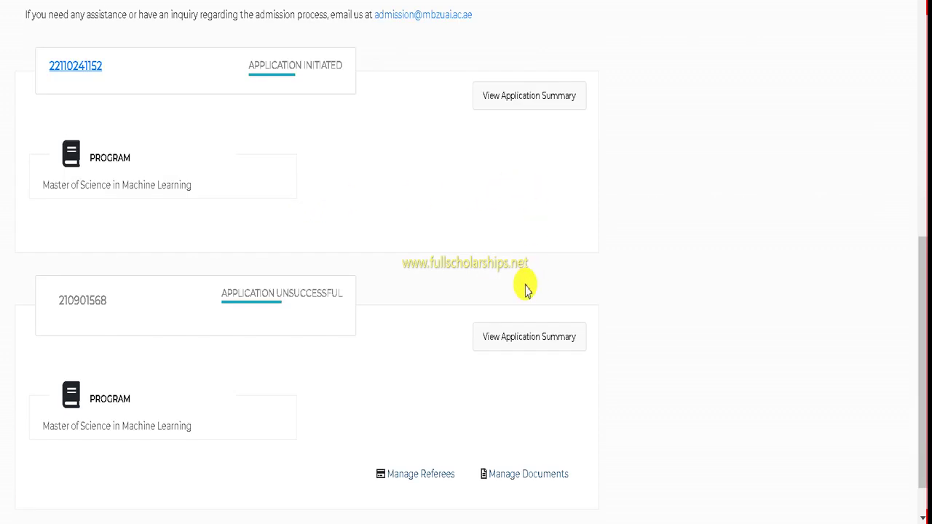
{"action": "scroll", "coordinate": [279, 174], "scroll_direction": "up", "scroll_amount": 2}
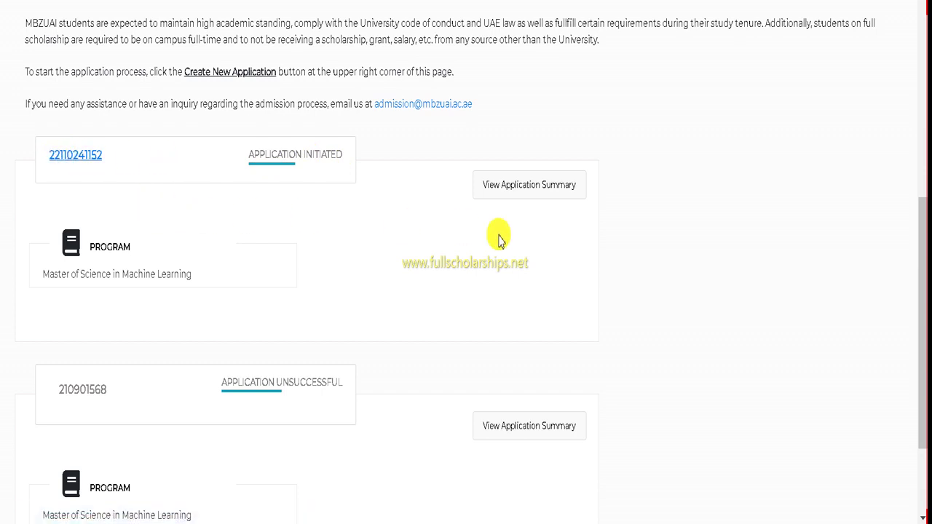
{"action": "left_click", "coordinate": [541, 178]}
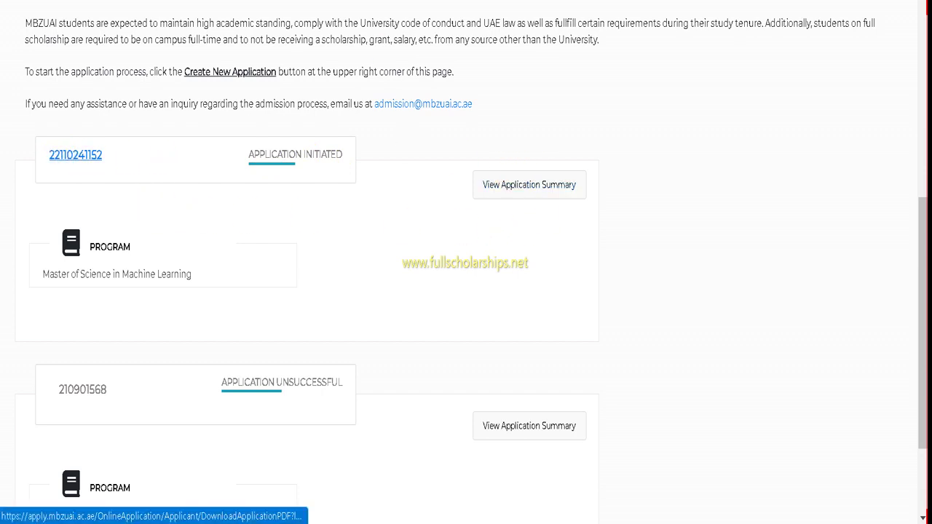
{"action": "scroll", "coordinate": [412, 214], "scroll_direction": "up", "scroll_amount": 10}
{"action": "scroll", "coordinate": [412, 174], "scroll_direction": "up", "scroll_amount": 5}
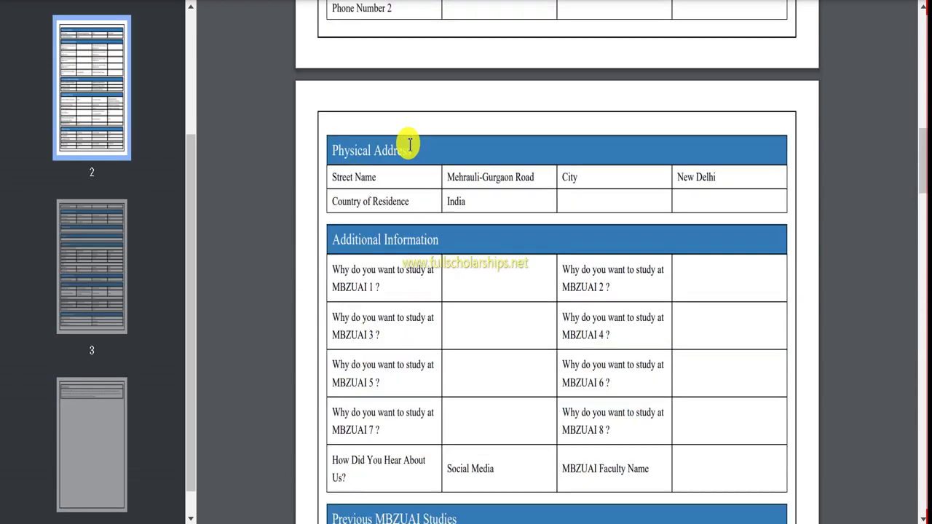
{"action": "scroll", "coordinate": [410, 146], "scroll_direction": "up", "scroll_amount": 5}
{"action": "scroll", "coordinate": [410, 146], "scroll_direction": "up", "scroll_amount": 5}
{"action": "scroll", "coordinate": [405, 146], "scroll_direction": "up", "scroll_amount": 4}
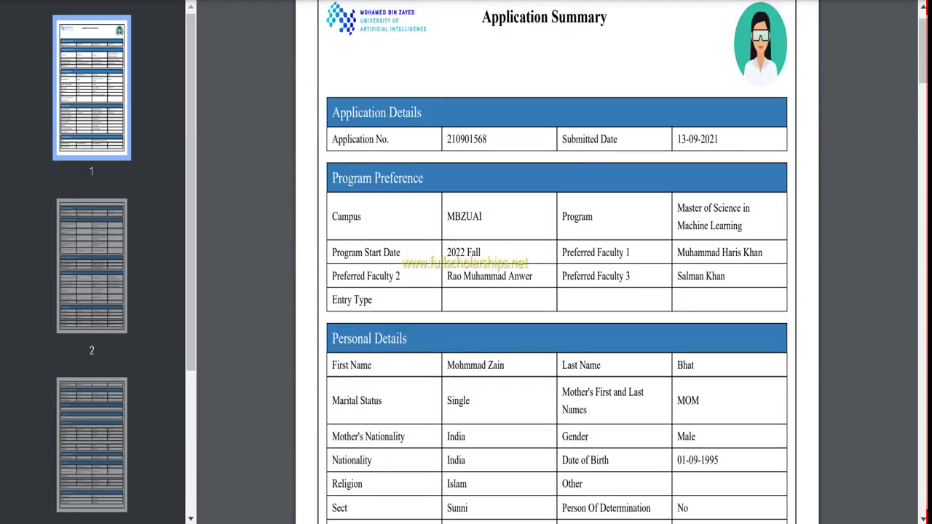
{"action": "key", "text": "ctrl+w"}
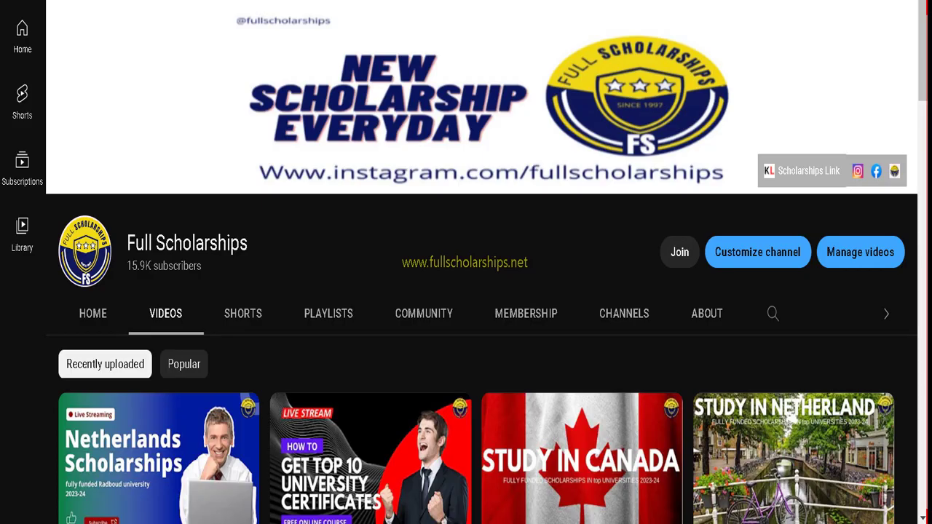
Open the Radboud scholarship video and scroll down to its comments
{"action": "scroll", "coordinate": [267, 208], "scroll_direction": "down", "scroll_amount": 2}
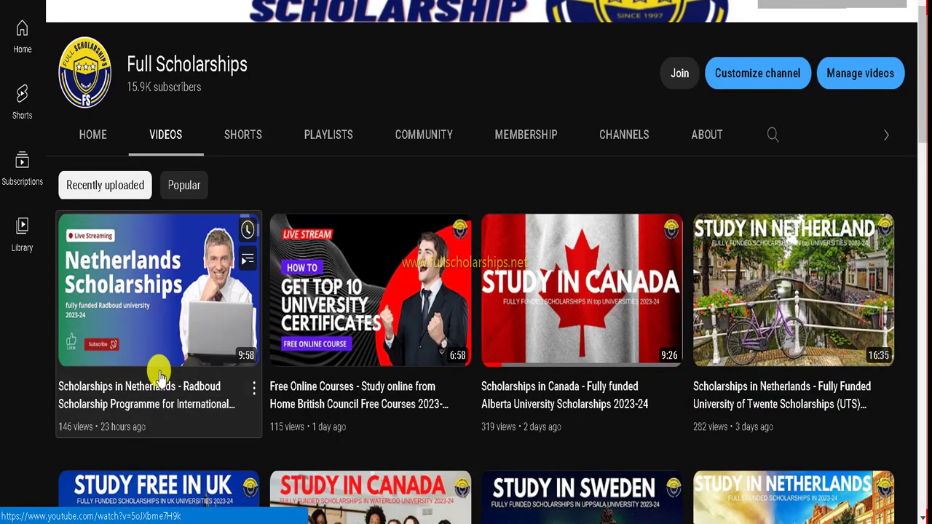
{"action": "left_click", "coordinate": [192, 354]}
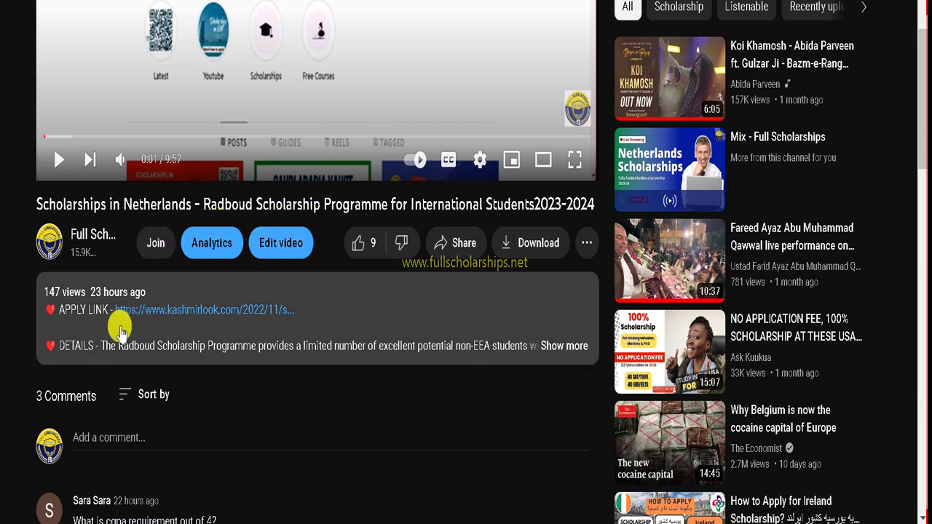
{"action": "scroll", "coordinate": [124, 317], "scroll_direction": "down", "scroll_amount": 3}
{"action": "scroll", "coordinate": [122, 302], "scroll_direction": "down", "scroll_amount": 3}
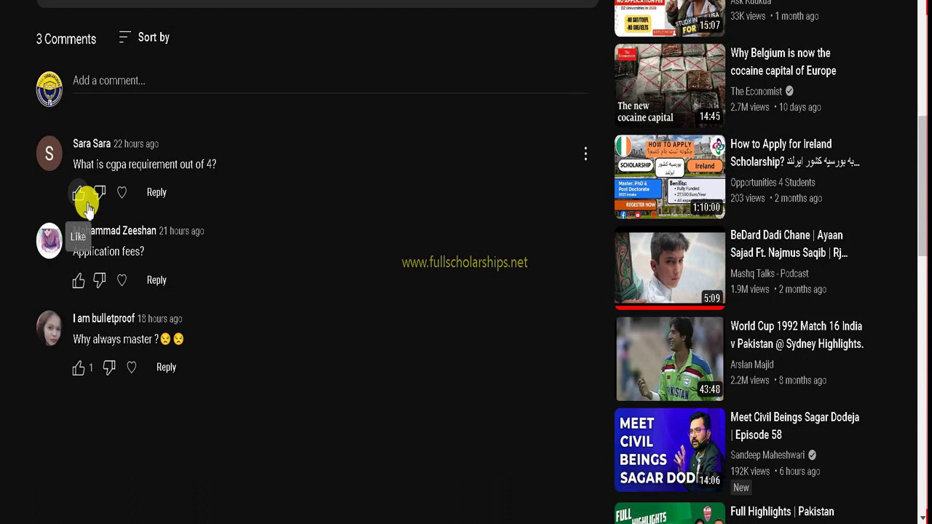
Like and heart the CGPA question, then post the reply '2+'
{"action": "left_click", "coordinate": [78, 193]}
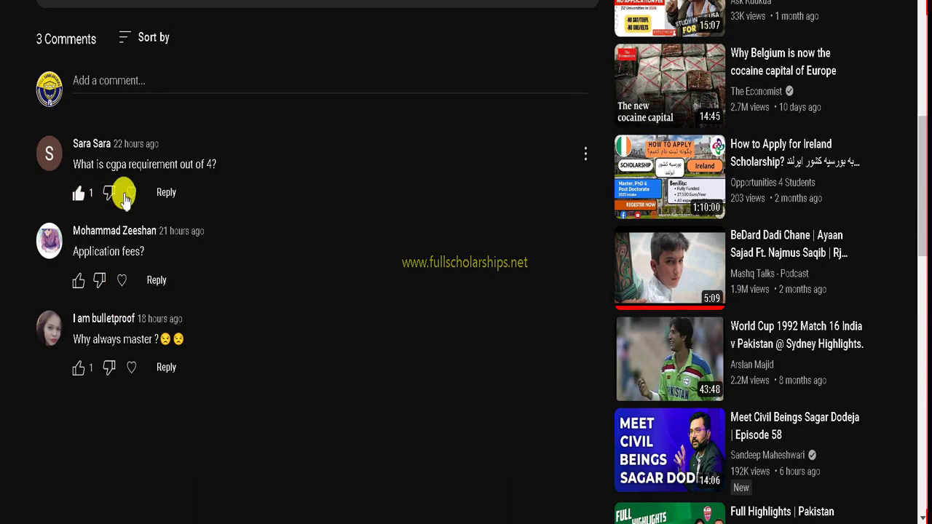
{"action": "left_click", "coordinate": [130, 194]}
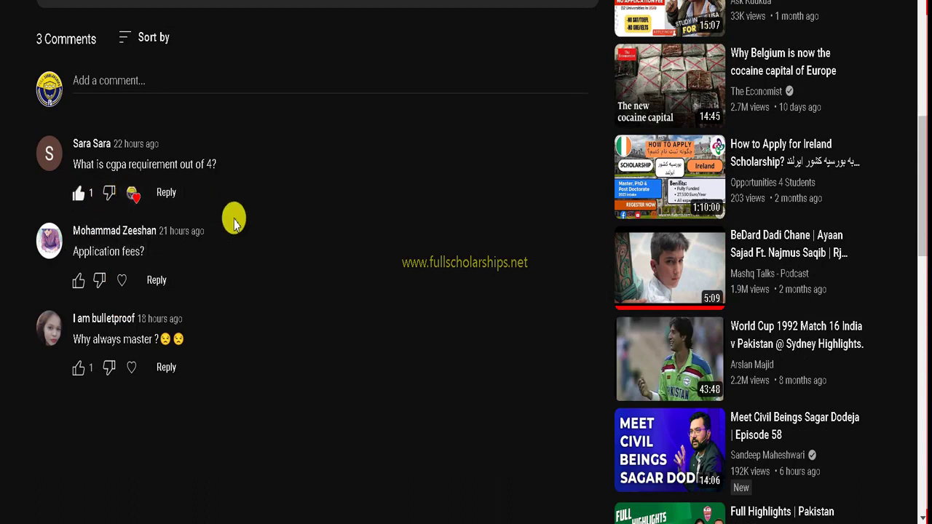
{"action": "left_click", "coordinate": [166, 193]}
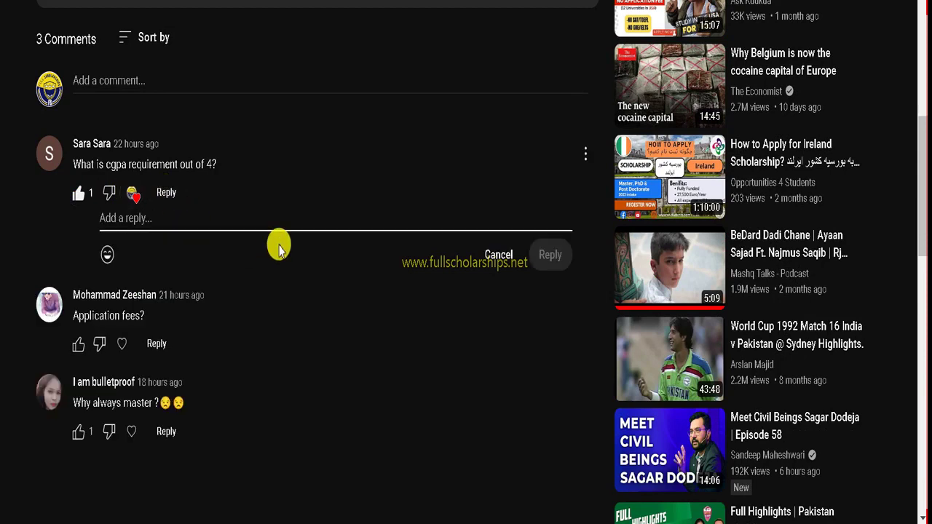
{"action": "type", "text": "2+"}
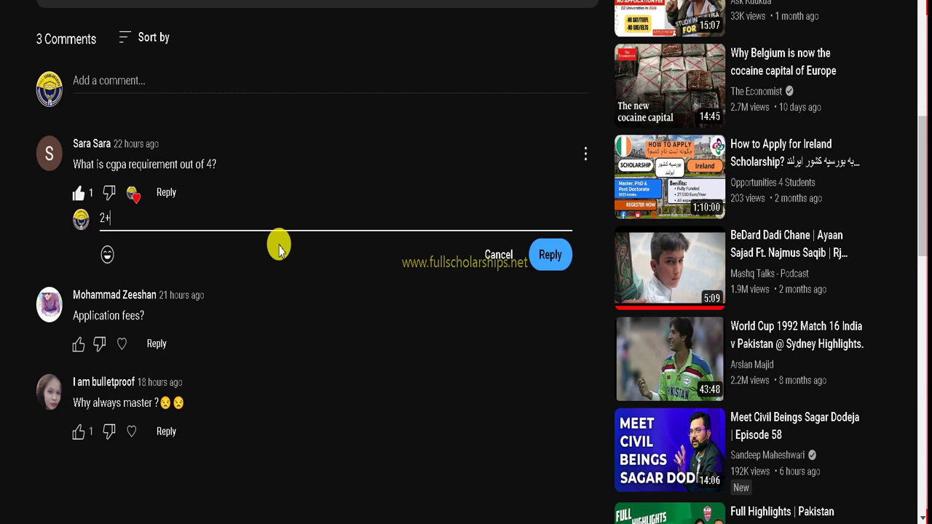
{"action": "left_click", "coordinate": [548, 255]}
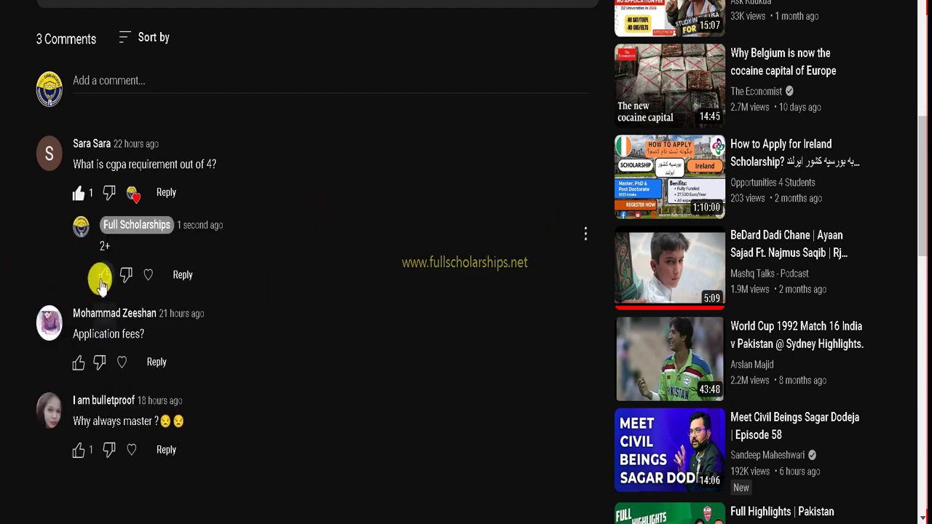
Like and heart the 'Application fees?' comment and post the reply 'yes'
{"action": "left_click", "coordinate": [88, 366]}
{"action": "left_click", "coordinate": [122, 362]}
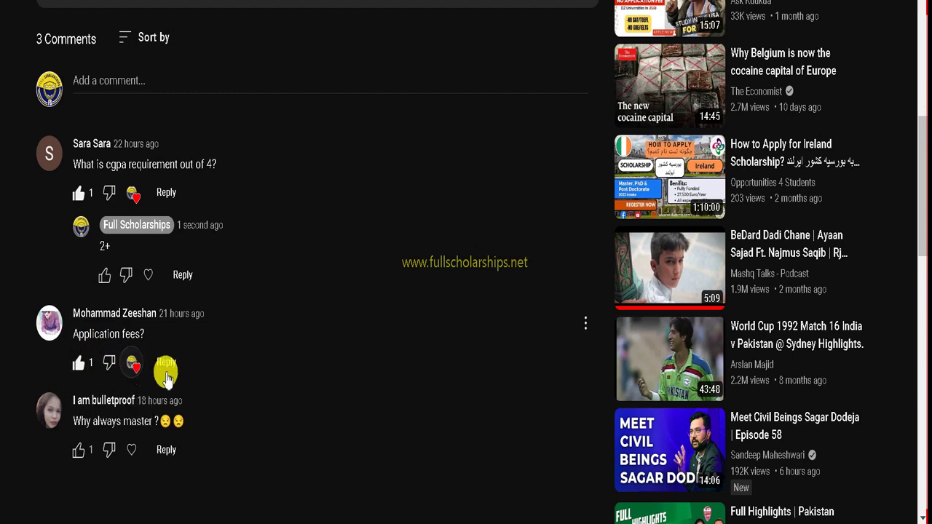
{"action": "left_click", "coordinate": [167, 362]}
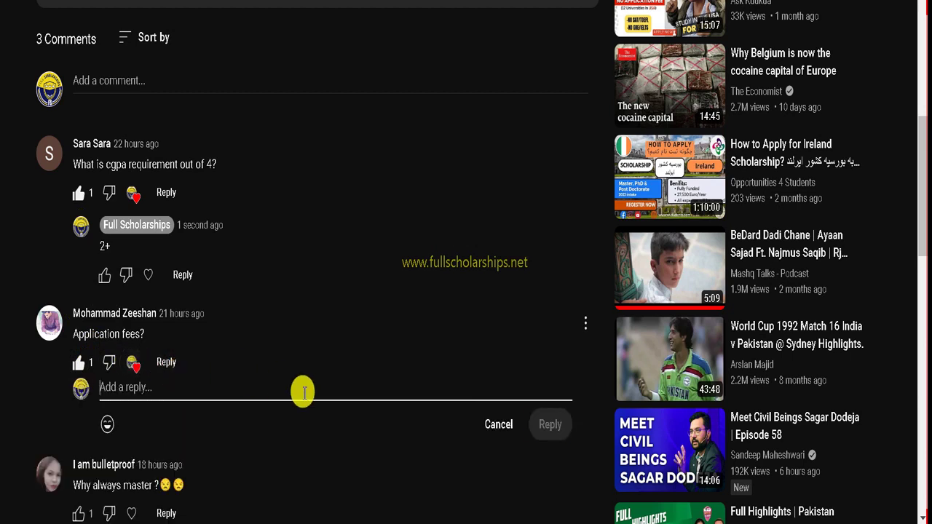
{"action": "type", "text": "yes"}
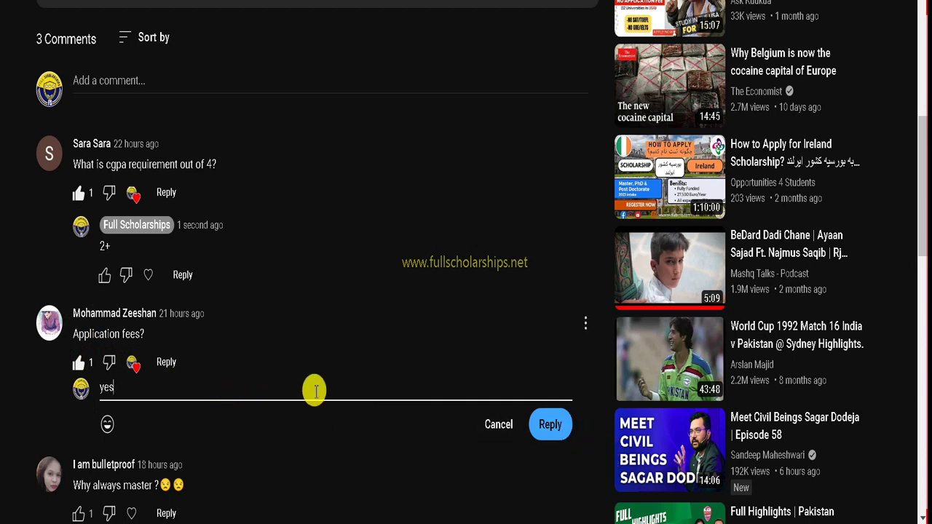
{"action": "left_click", "coordinate": [550, 424]}
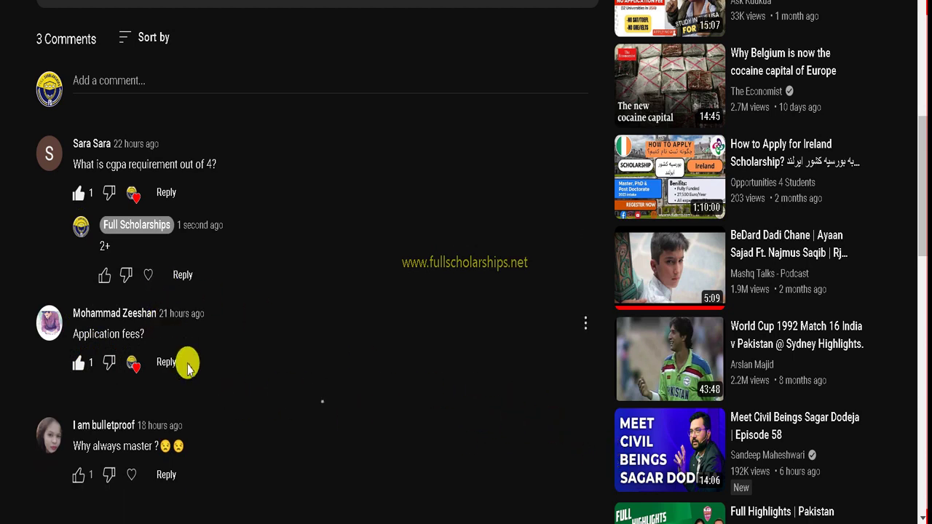
Like and heart 'Why always master?' and type the reply 'fullscholarships.net'
{"action": "scroll", "coordinate": [145, 394], "scroll_direction": "down", "scroll_amount": 2}
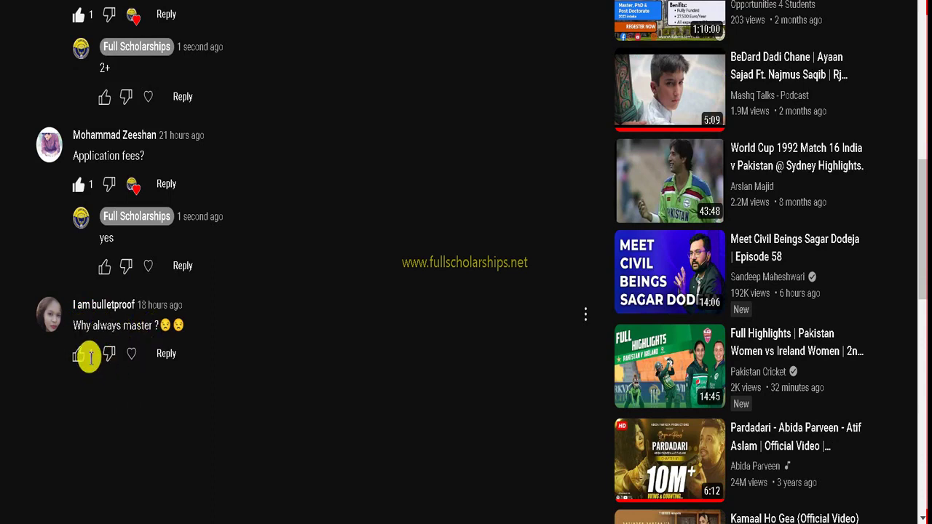
{"action": "left_click", "coordinate": [87, 355]}
{"action": "left_click", "coordinate": [133, 354]}
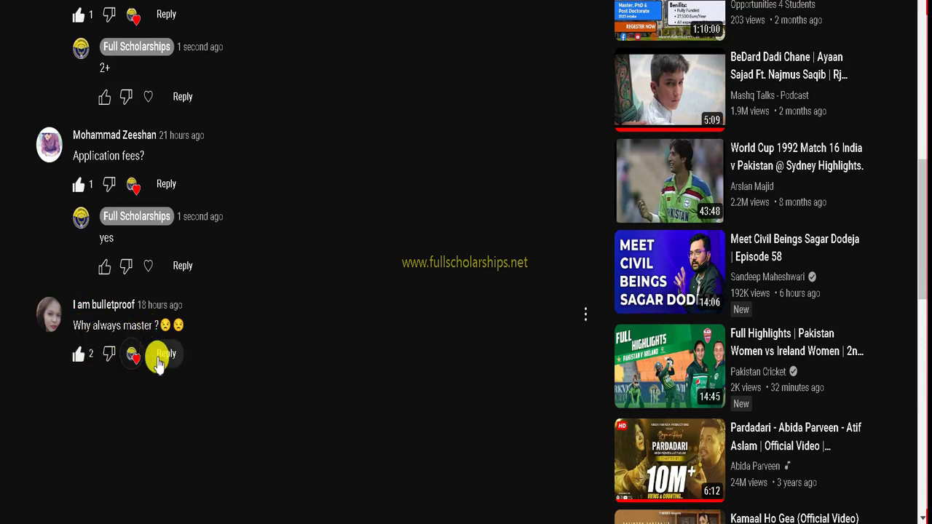
{"action": "left_click", "coordinate": [166, 354]}
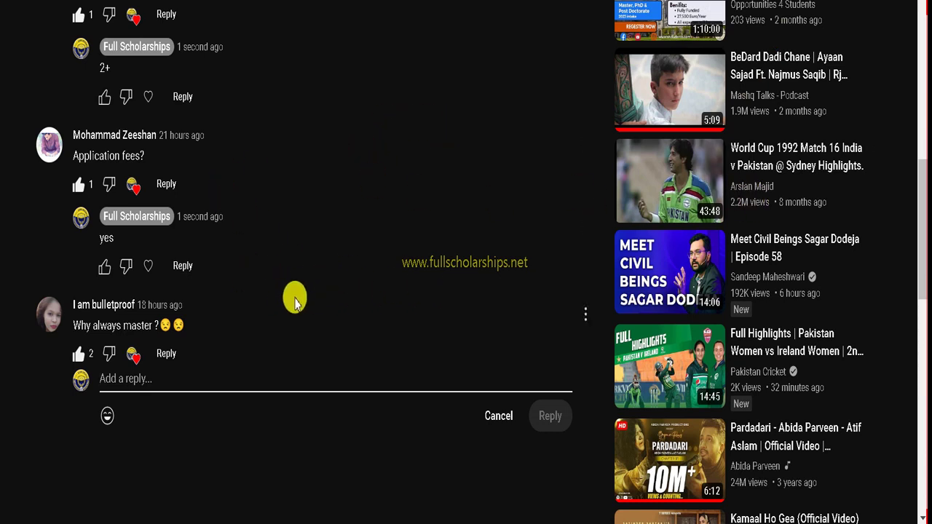
{"action": "type", "text": "fullscholarships.net"}
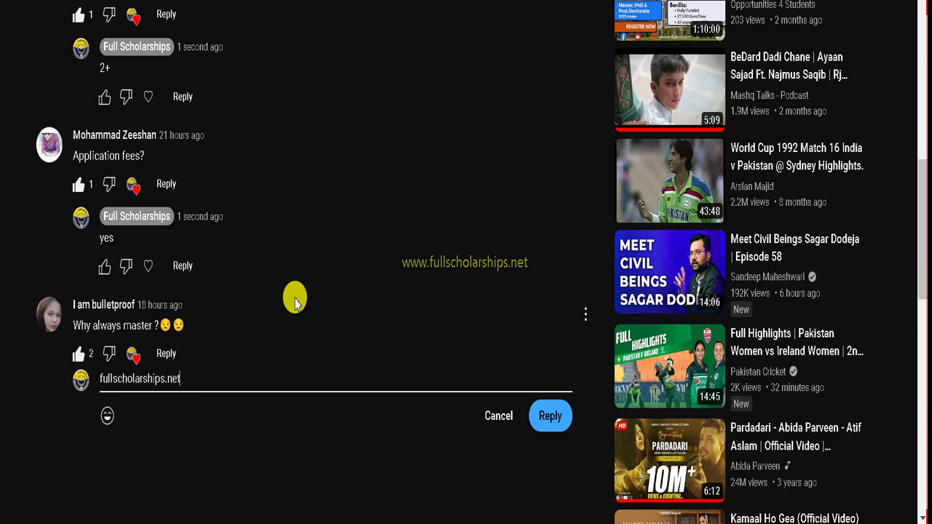
Post the 'fullscholarships.net' reply and scroll back to the top of the page
{"action": "left_click", "coordinate": [550, 416]}
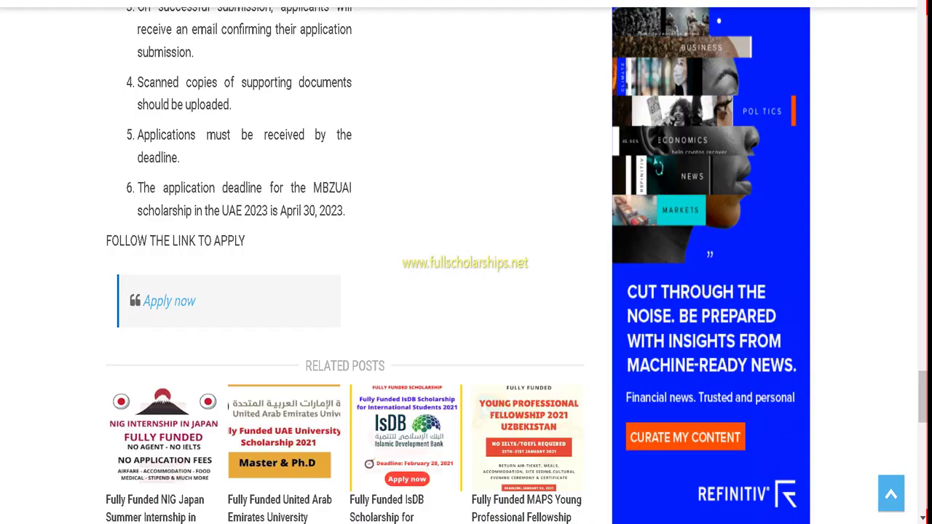
{"action": "scroll", "coordinate": [291, 183], "scroll_direction": "up", "scroll_amount": 2}
{"action": "scroll", "coordinate": [327, 183], "scroll_direction": "up", "scroll_amount": 5}
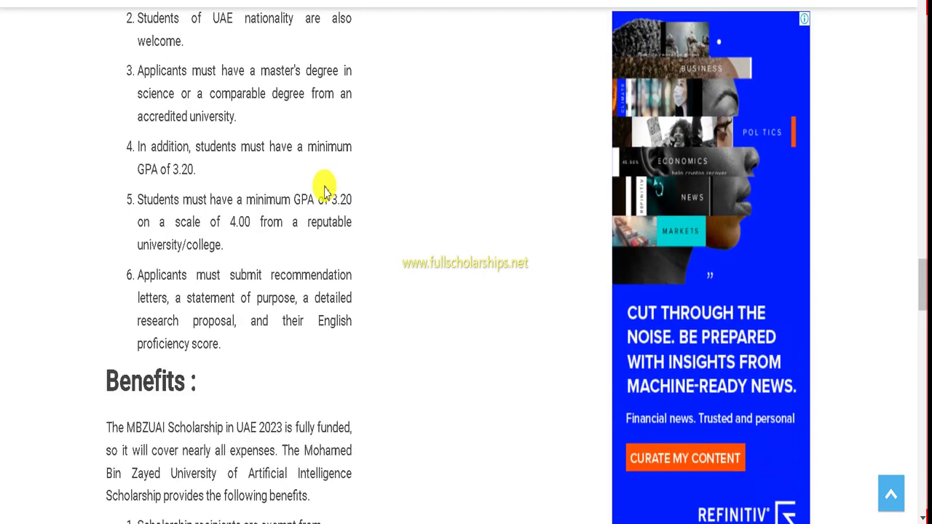
{"action": "scroll", "coordinate": [324, 189], "scroll_direction": "up", "scroll_amount": 5}
{"action": "scroll", "coordinate": [324, 190], "scroll_direction": "up", "scroll_amount": 5}
{"action": "scroll", "coordinate": [323, 182], "scroll_direction": "up", "scroll_amount": 5}
{"action": "scroll", "coordinate": [322, 183], "scroll_direction": "up", "scroll_amount": 5}
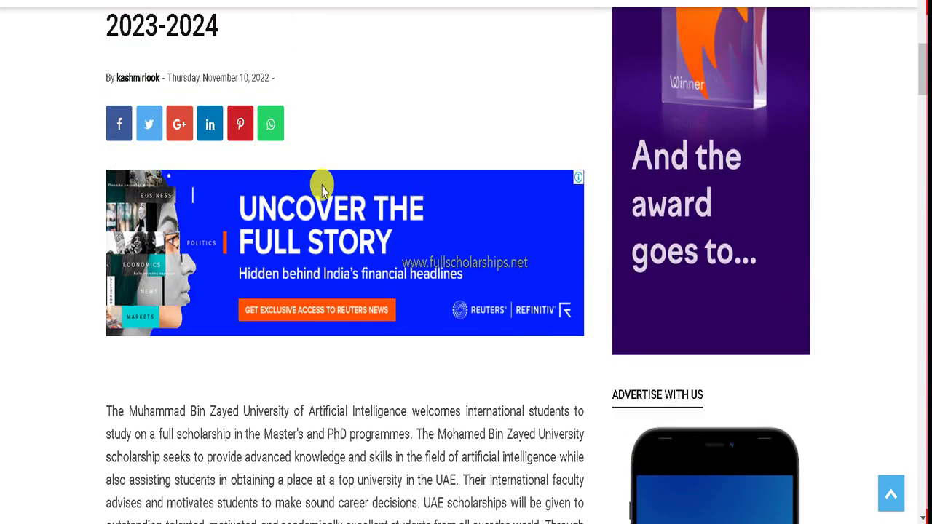
{"action": "scroll", "coordinate": [322, 183], "scroll_direction": "up", "scroll_amount": 5}
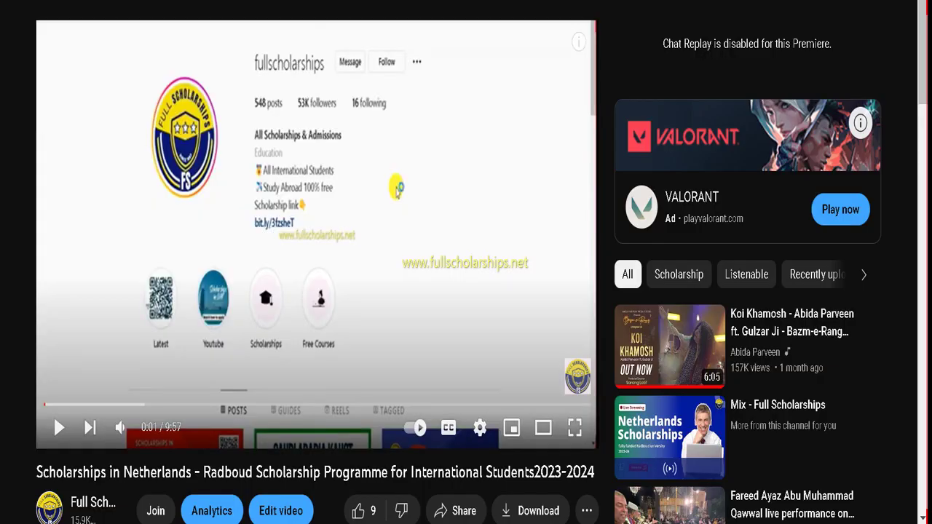
Expand the video description and highlight its APPLY LINK line
{"action": "scroll", "coordinate": [136, 482], "scroll_direction": "down", "scroll_amount": 3}
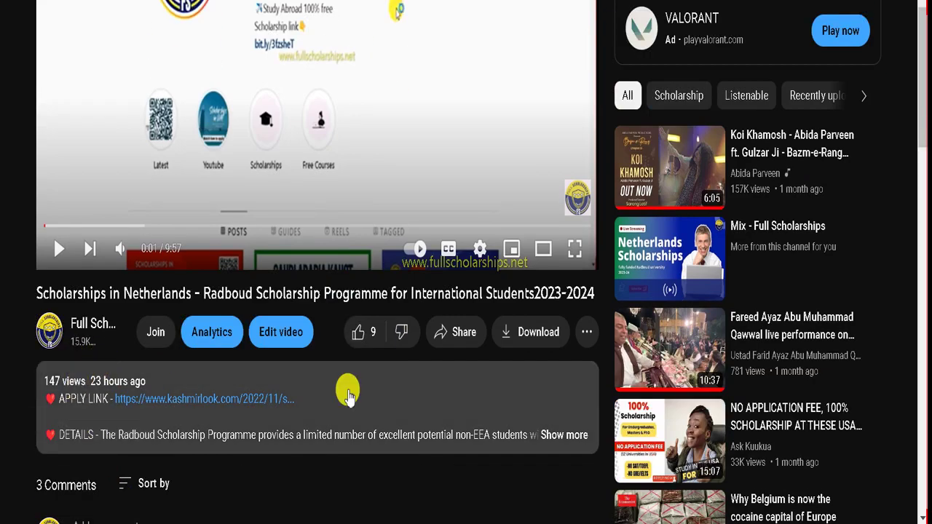
{"action": "scroll", "coordinate": [222, 197], "scroll_direction": "up", "scroll_amount": 2}
{"action": "scroll", "coordinate": [222, 198], "scroll_direction": "down", "scroll_amount": 4}
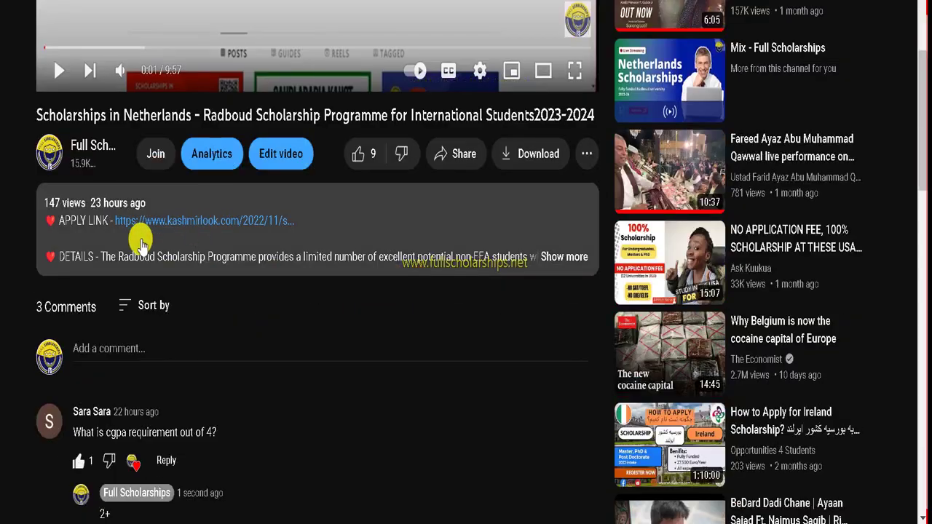
{"action": "left_click", "coordinate": [569, 257]}
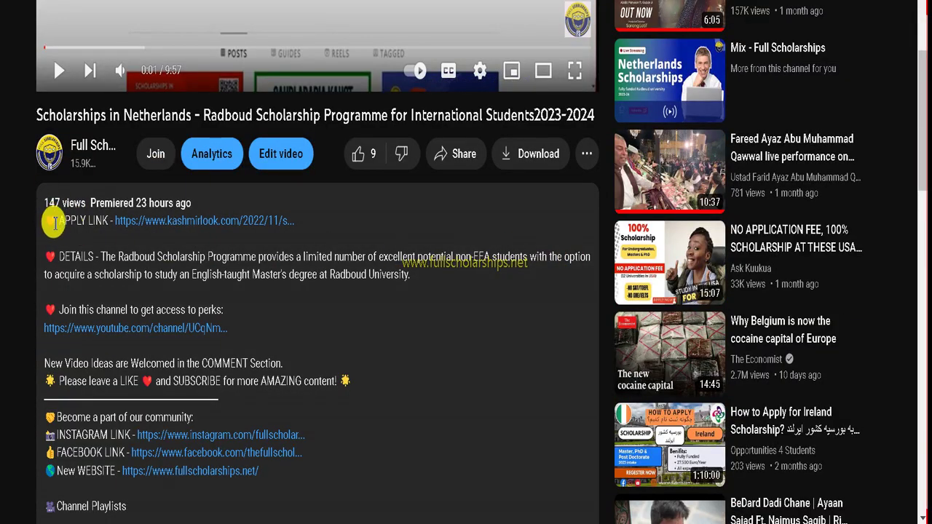
{"action": "left_click_drag", "start_coordinate": [57, 221], "coordinate": [341, 246]}
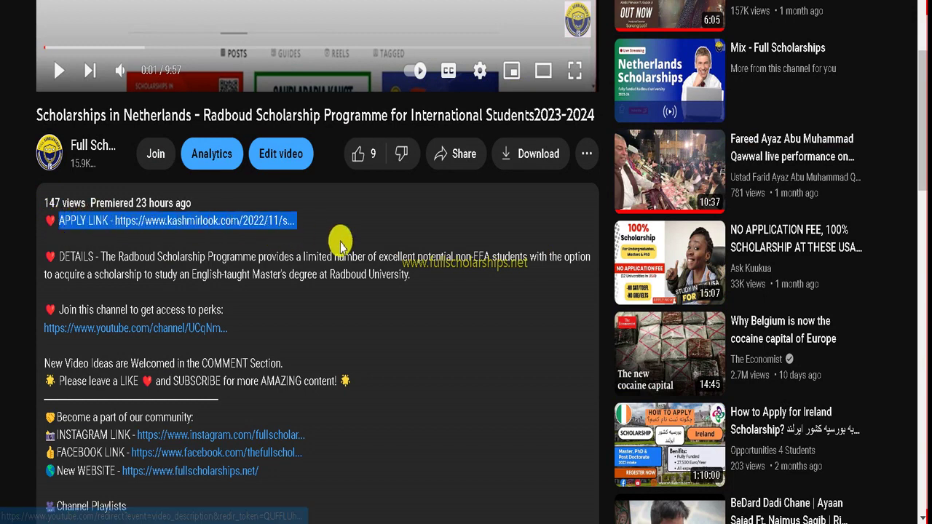
{"action": "left_click", "coordinate": [437, 279]}
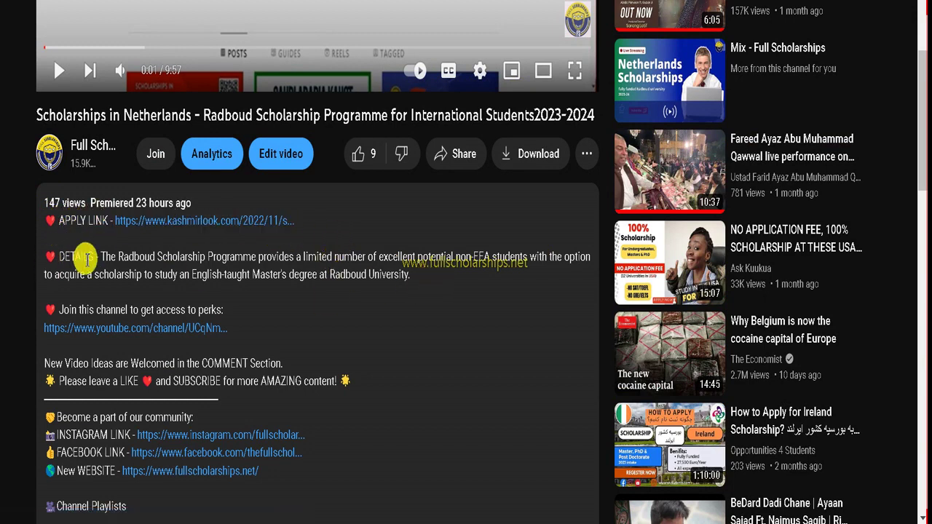
Browse the description's community links, channel playlists and disclaimer
{"action": "scroll", "coordinate": [292, 262], "scroll_direction": "down", "scroll_amount": 3}
{"action": "scroll", "coordinate": [182, 251], "scroll_direction": "down", "scroll_amount": 3}
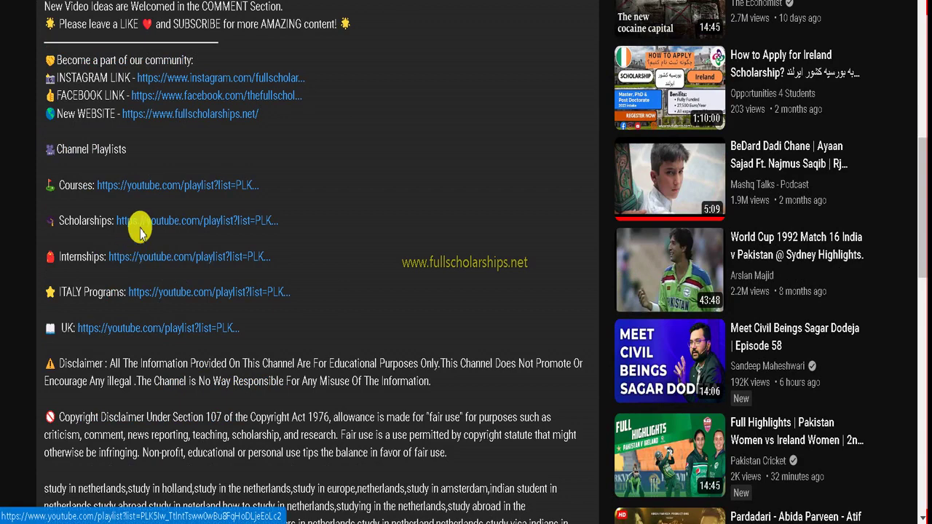
{"action": "scroll", "coordinate": [244, 134], "scroll_direction": "down", "scroll_amount": 3}
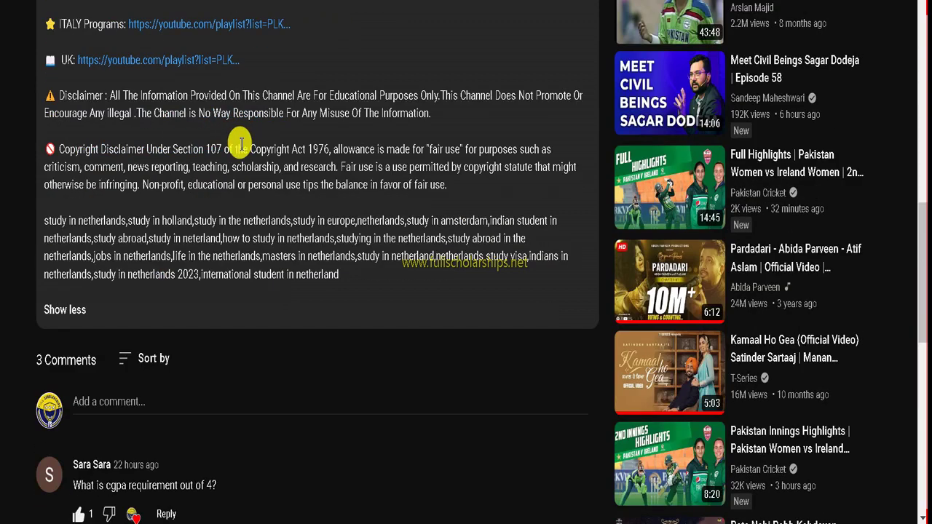
{"action": "scroll", "coordinate": [395, 187], "scroll_direction": "up", "scroll_amount": 3}
{"action": "scroll", "coordinate": [386, 183], "scroll_direction": "up", "scroll_amount": 6}
{"action": "scroll", "coordinate": [385, 183], "scroll_direction": "up", "scroll_amount": 3}
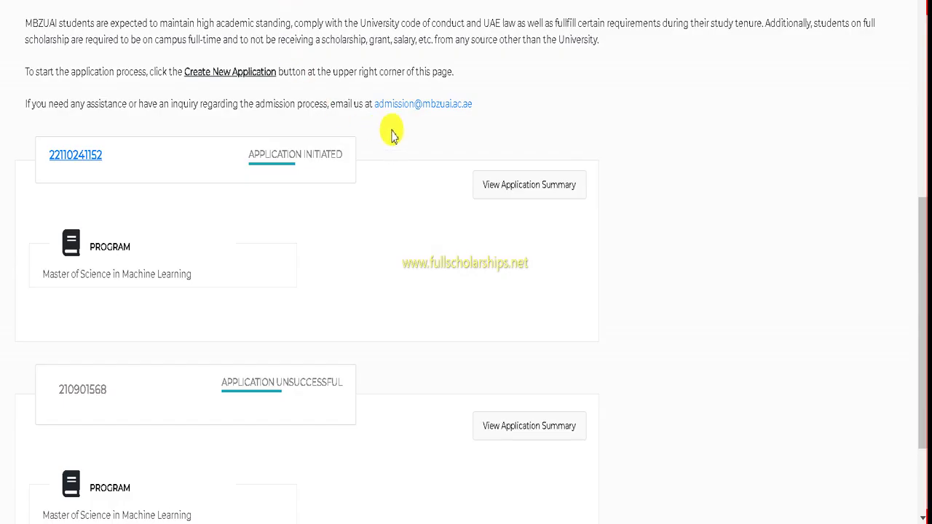
Scroll the MBZUAI dashboard up to its Dashboard heading
{"action": "scroll", "coordinate": [235, 130], "scroll_direction": "up", "scroll_amount": 7}
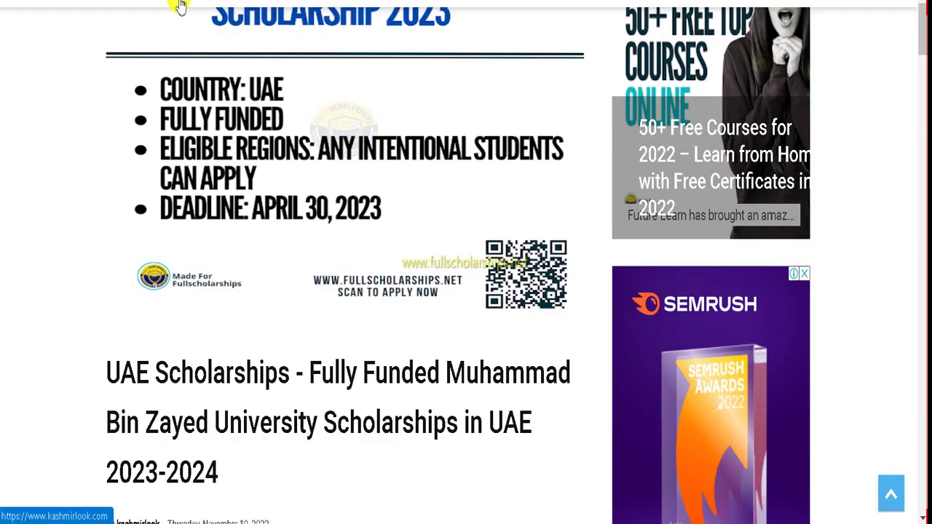
Scroll back up to the Radboud scholarship video player on YouTube
{"action": "scroll", "coordinate": [410, 183], "scroll_direction": "up", "scroll_amount": 2}
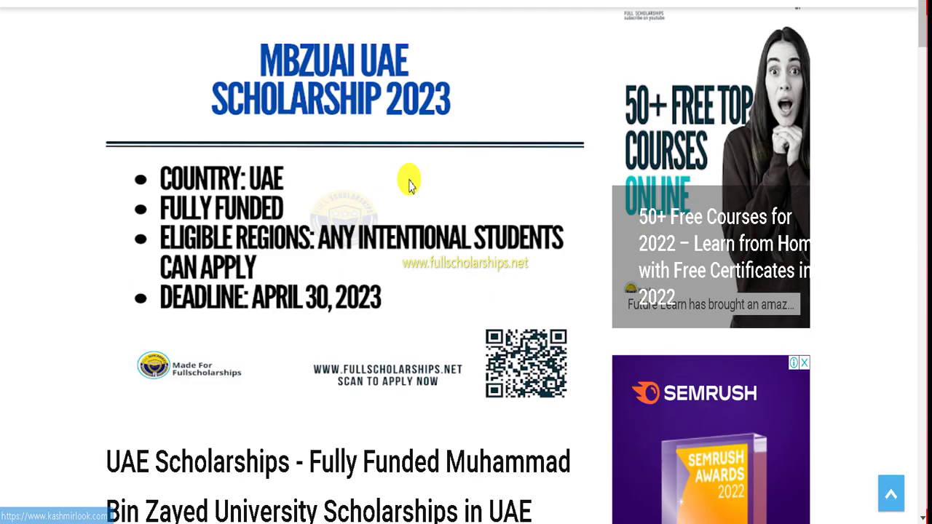
{"action": "scroll", "coordinate": [410, 94], "scroll_direction": "up", "scroll_amount": 3}
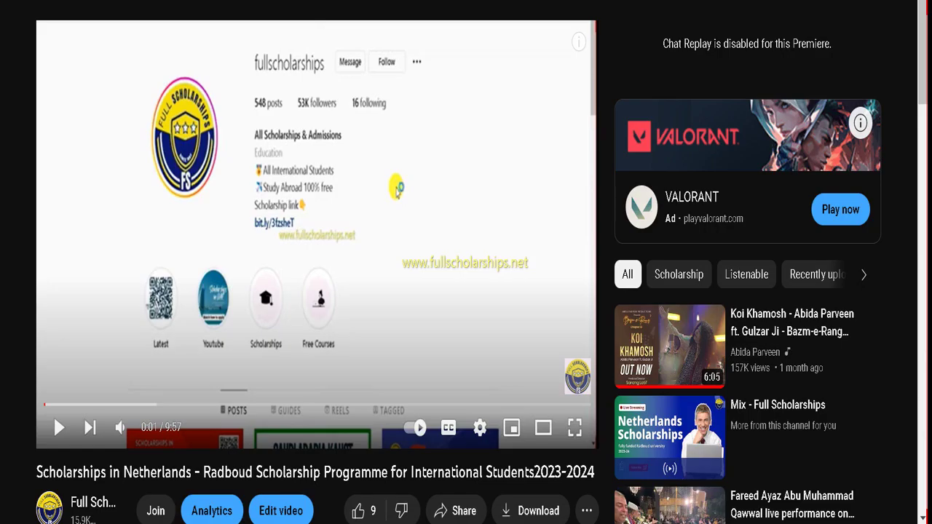